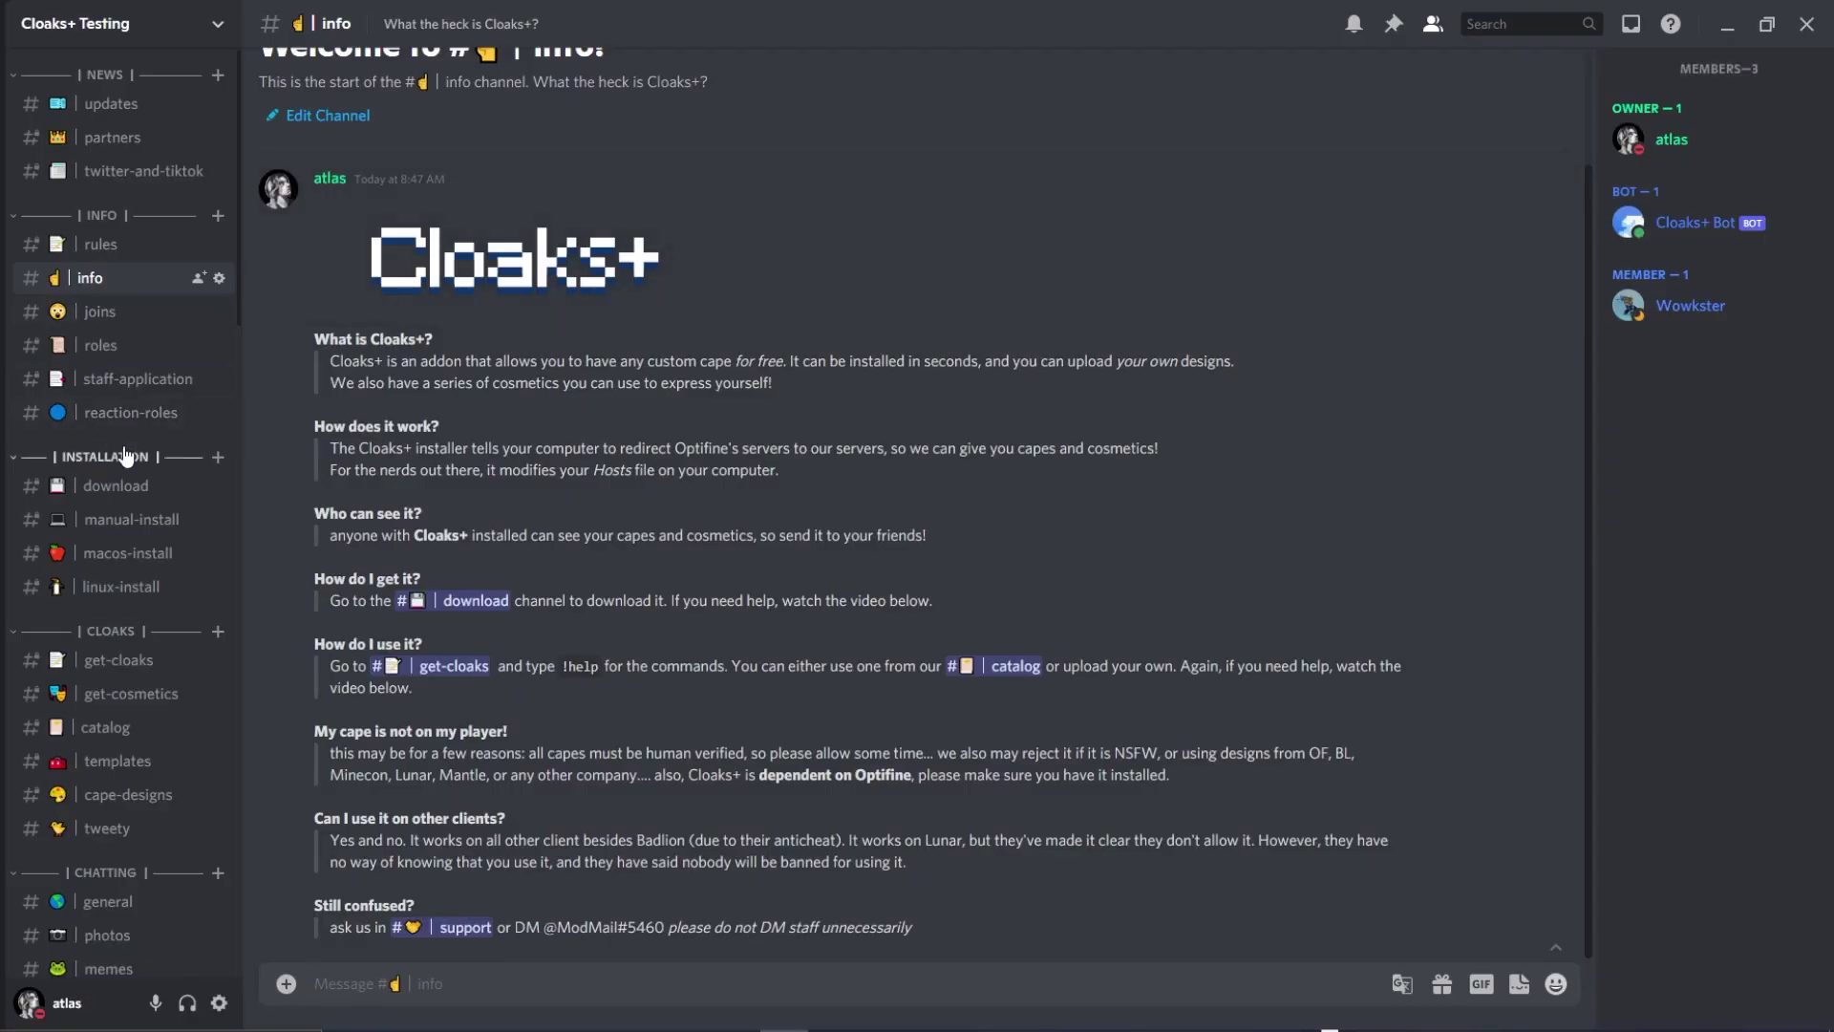
Download the Cloaks.exe attachment from the #download channel and keep it despite the harmful-file warning.
click(126, 455)
click(125, 456)
click(119, 486)
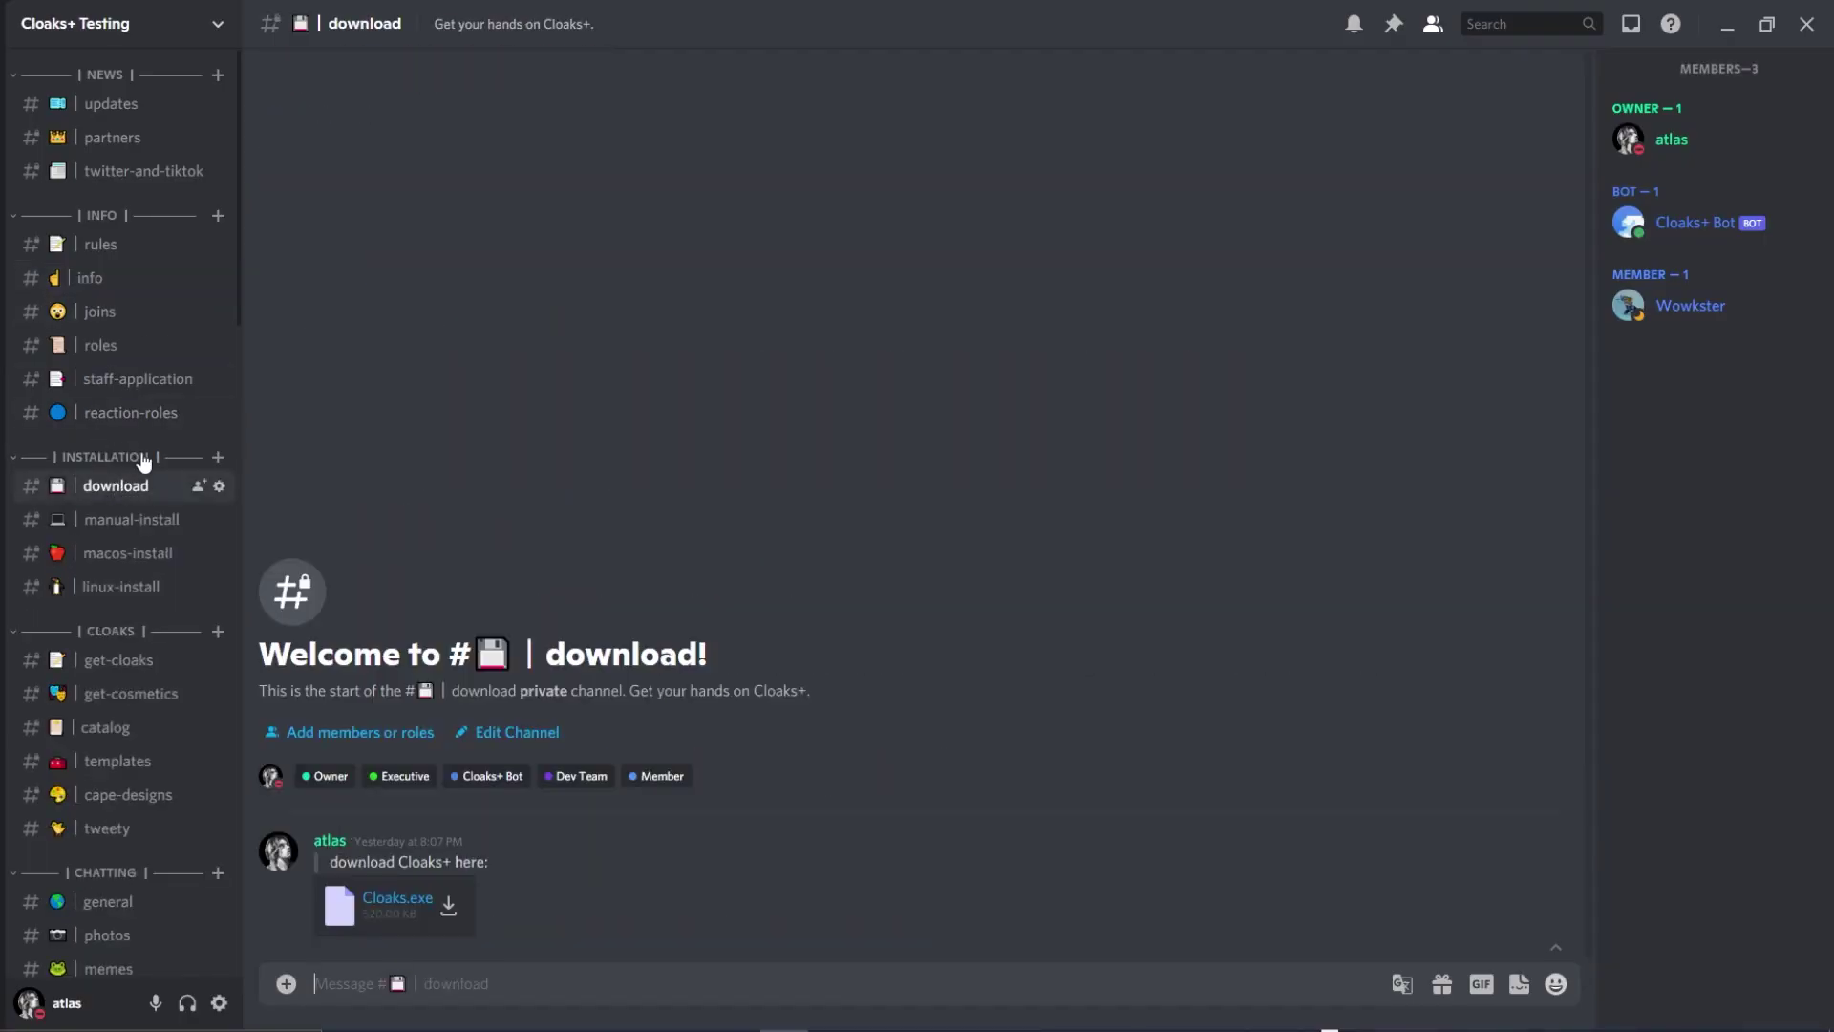
click(449, 907)
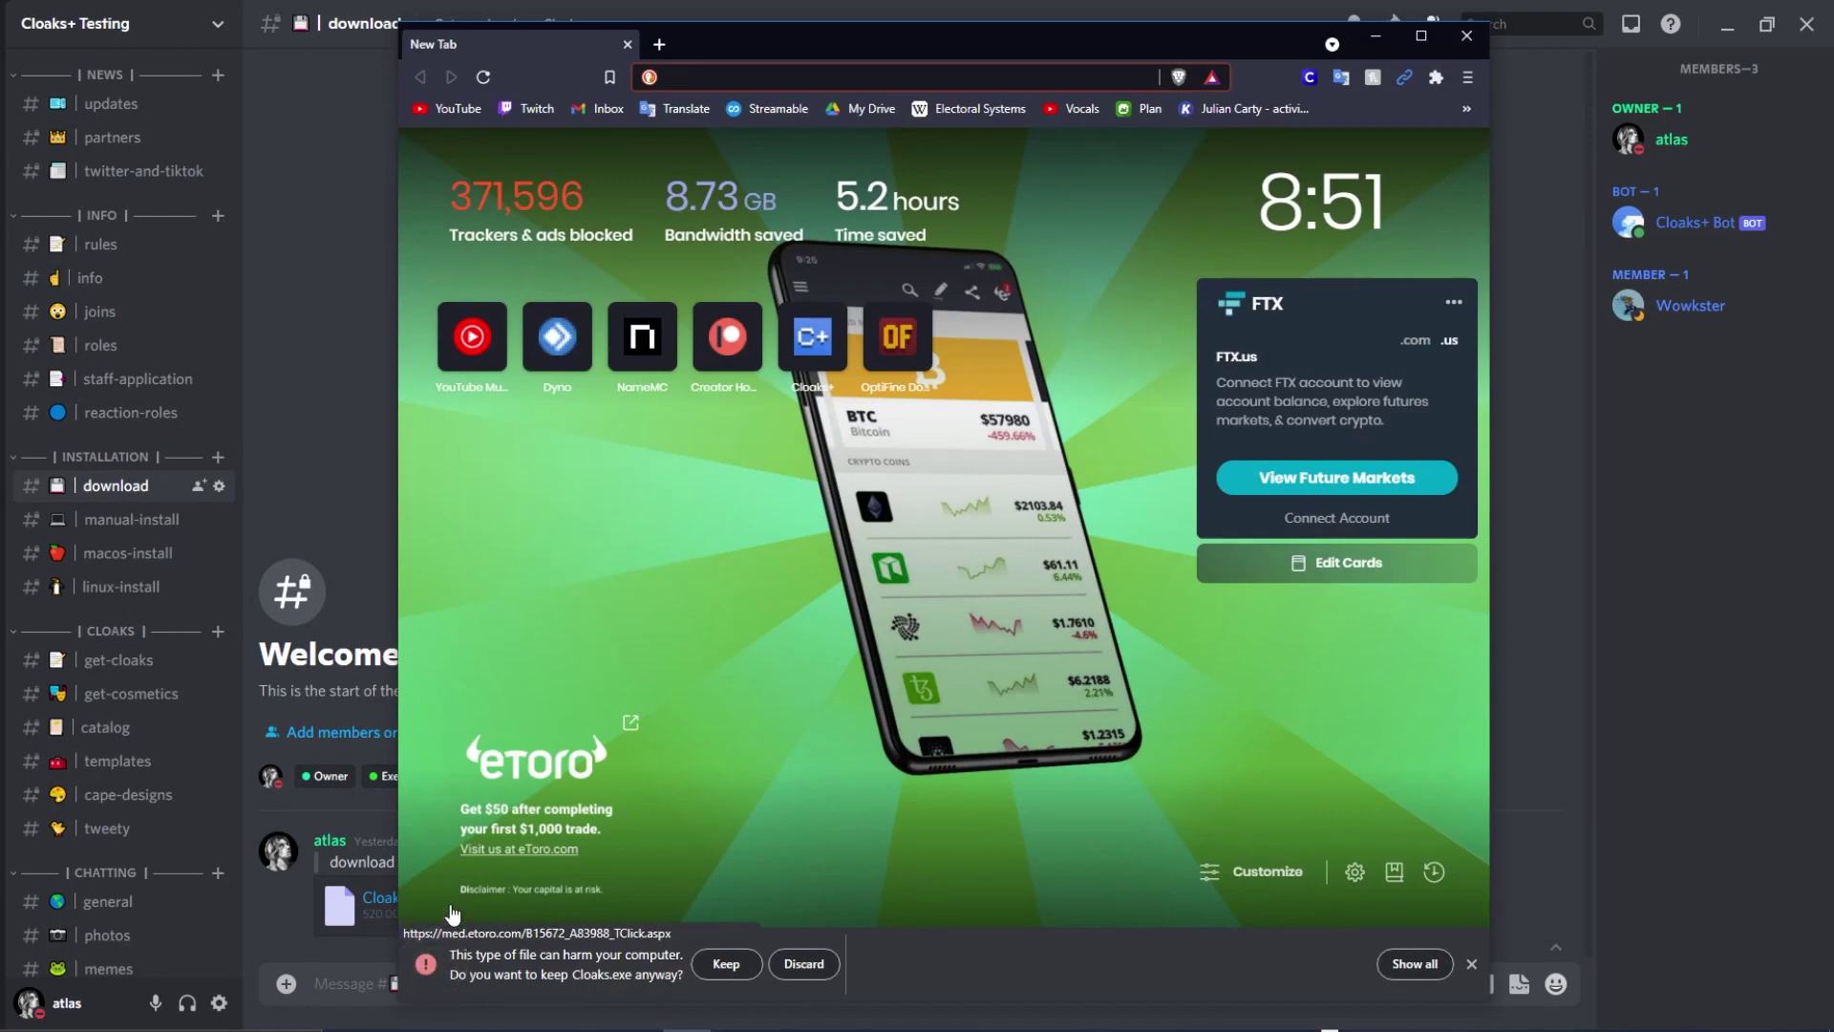
click(719, 963)
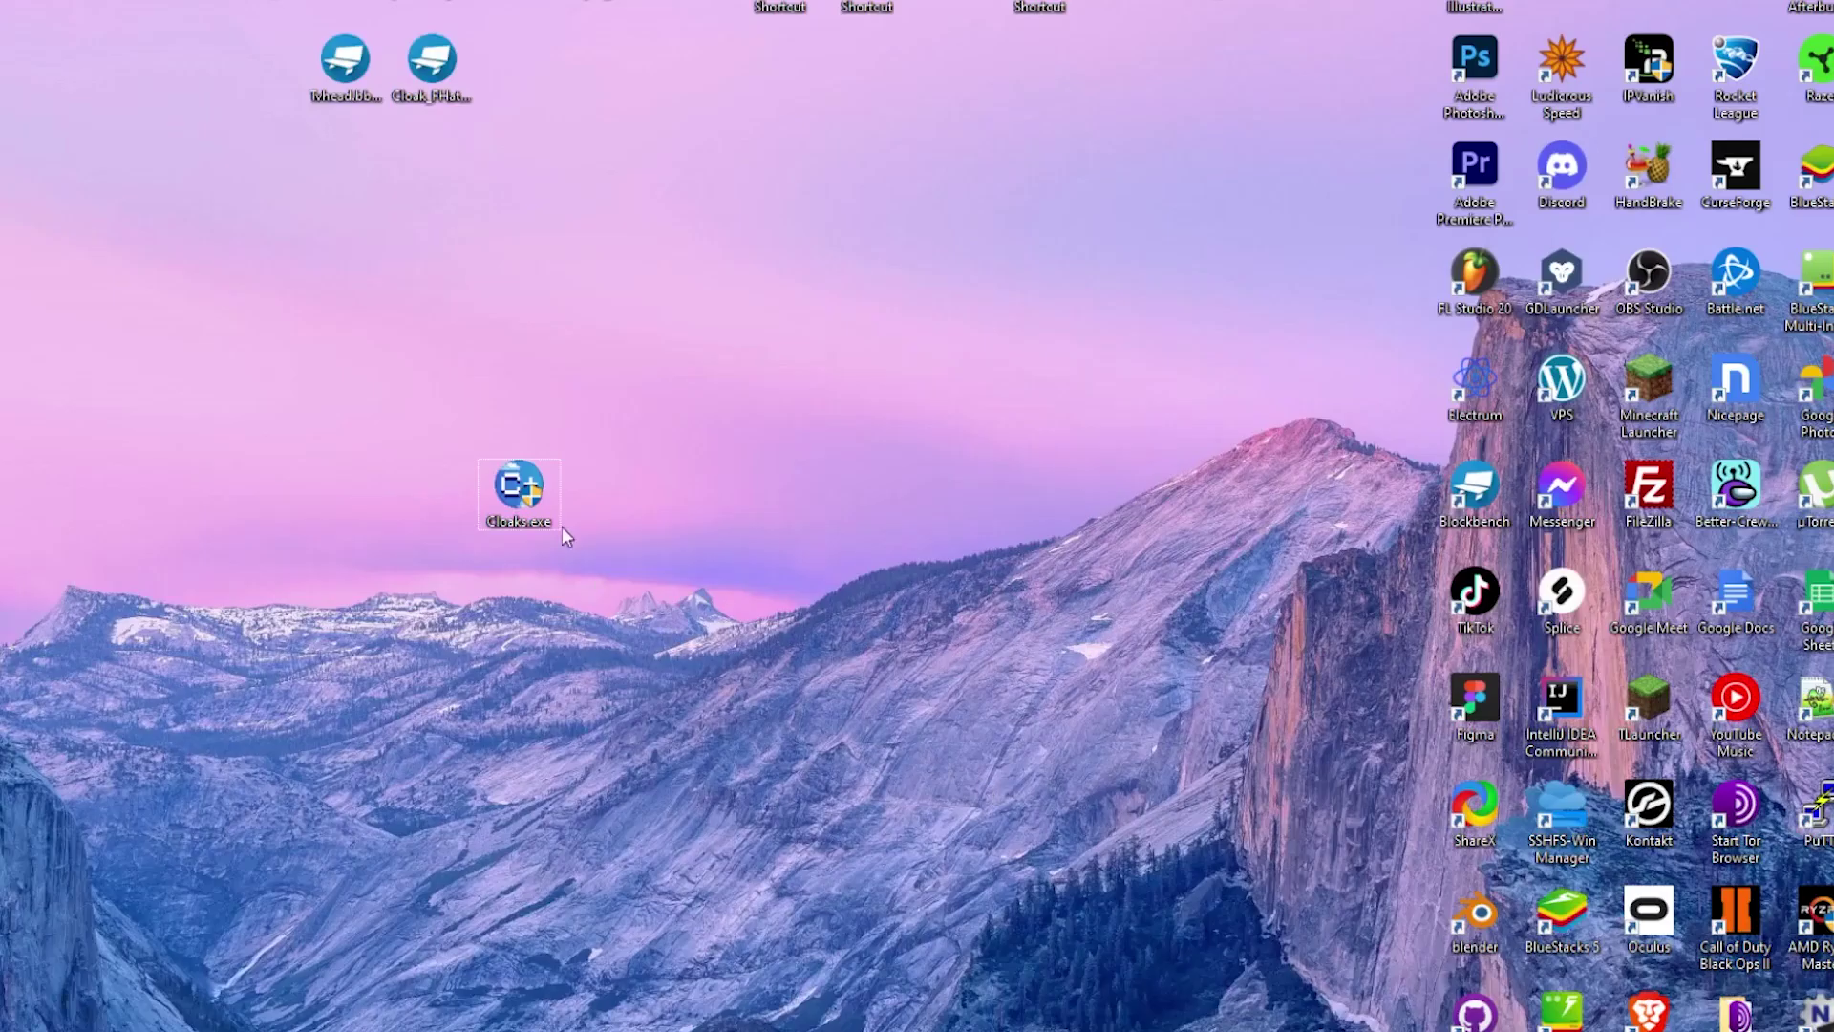
Launch Cloaks.exe and get past SmartScreen with More info and Run anyway.
double_click(518, 490)
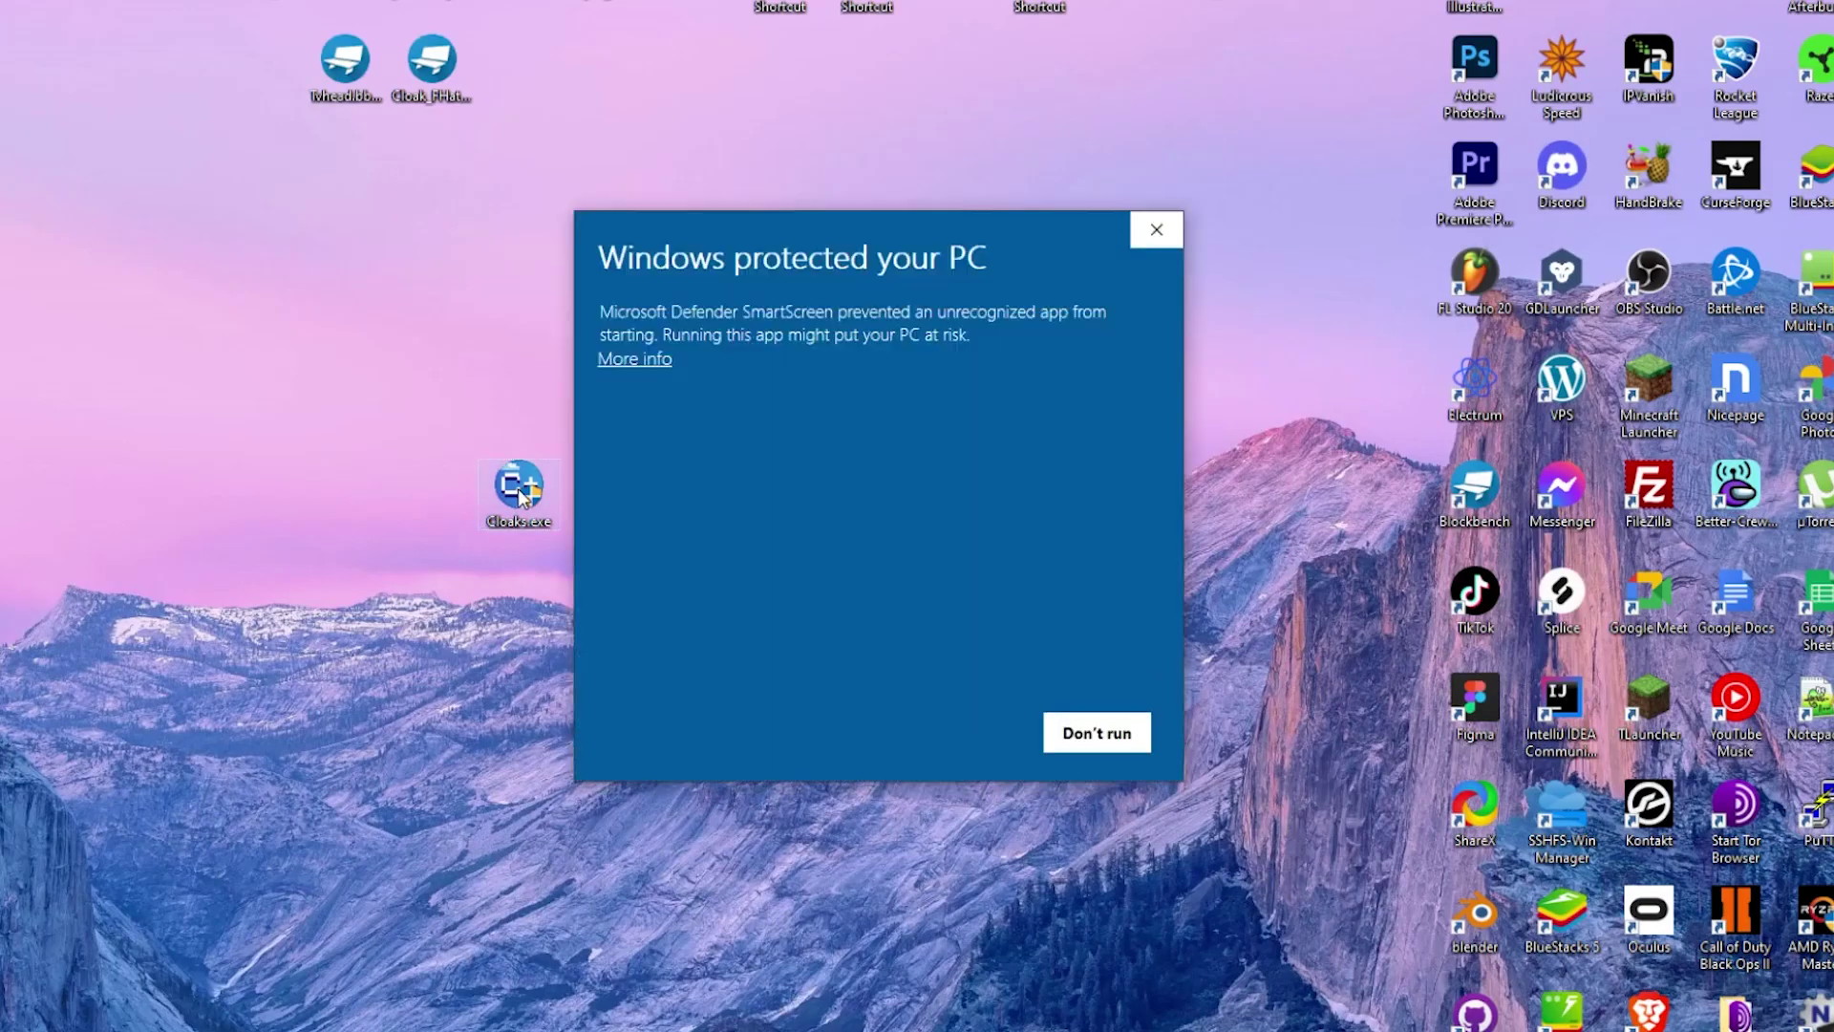
mouse_move(803, 233)
mouse_down()
mouse_move(862, 318)
mouse_move(797, 218)
mouse_up()
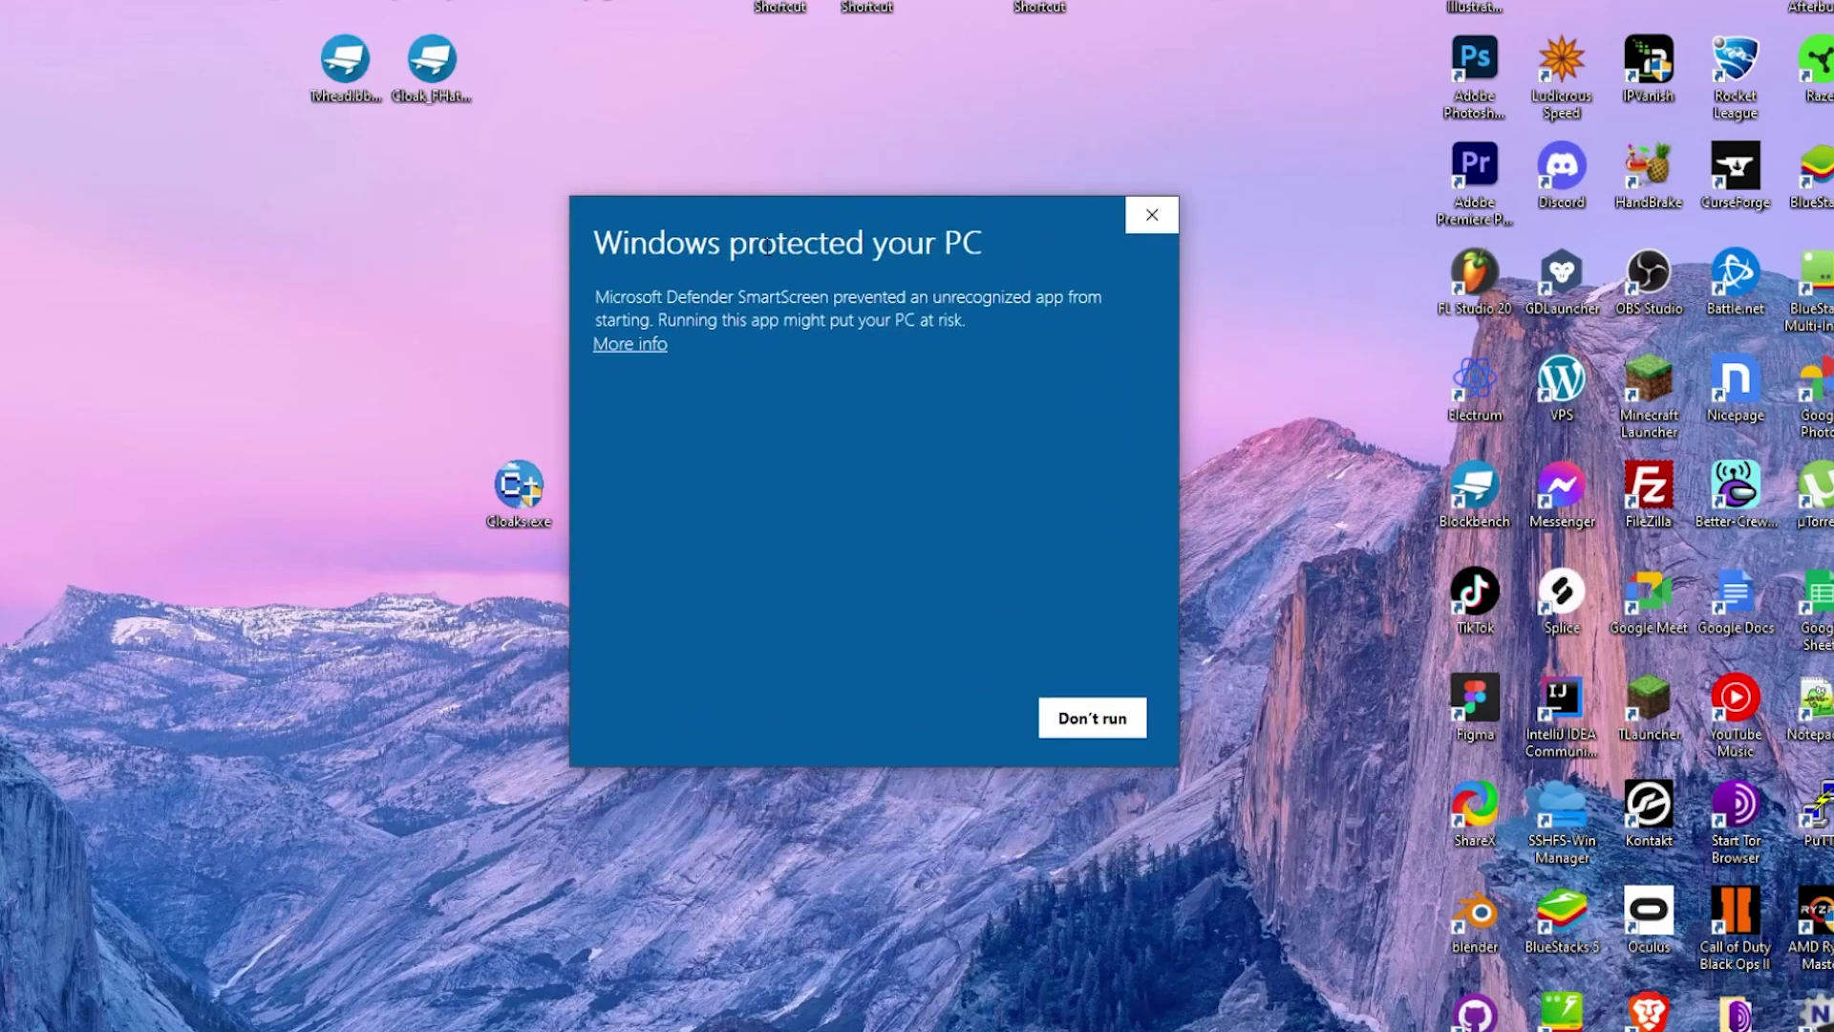
click(638, 345)
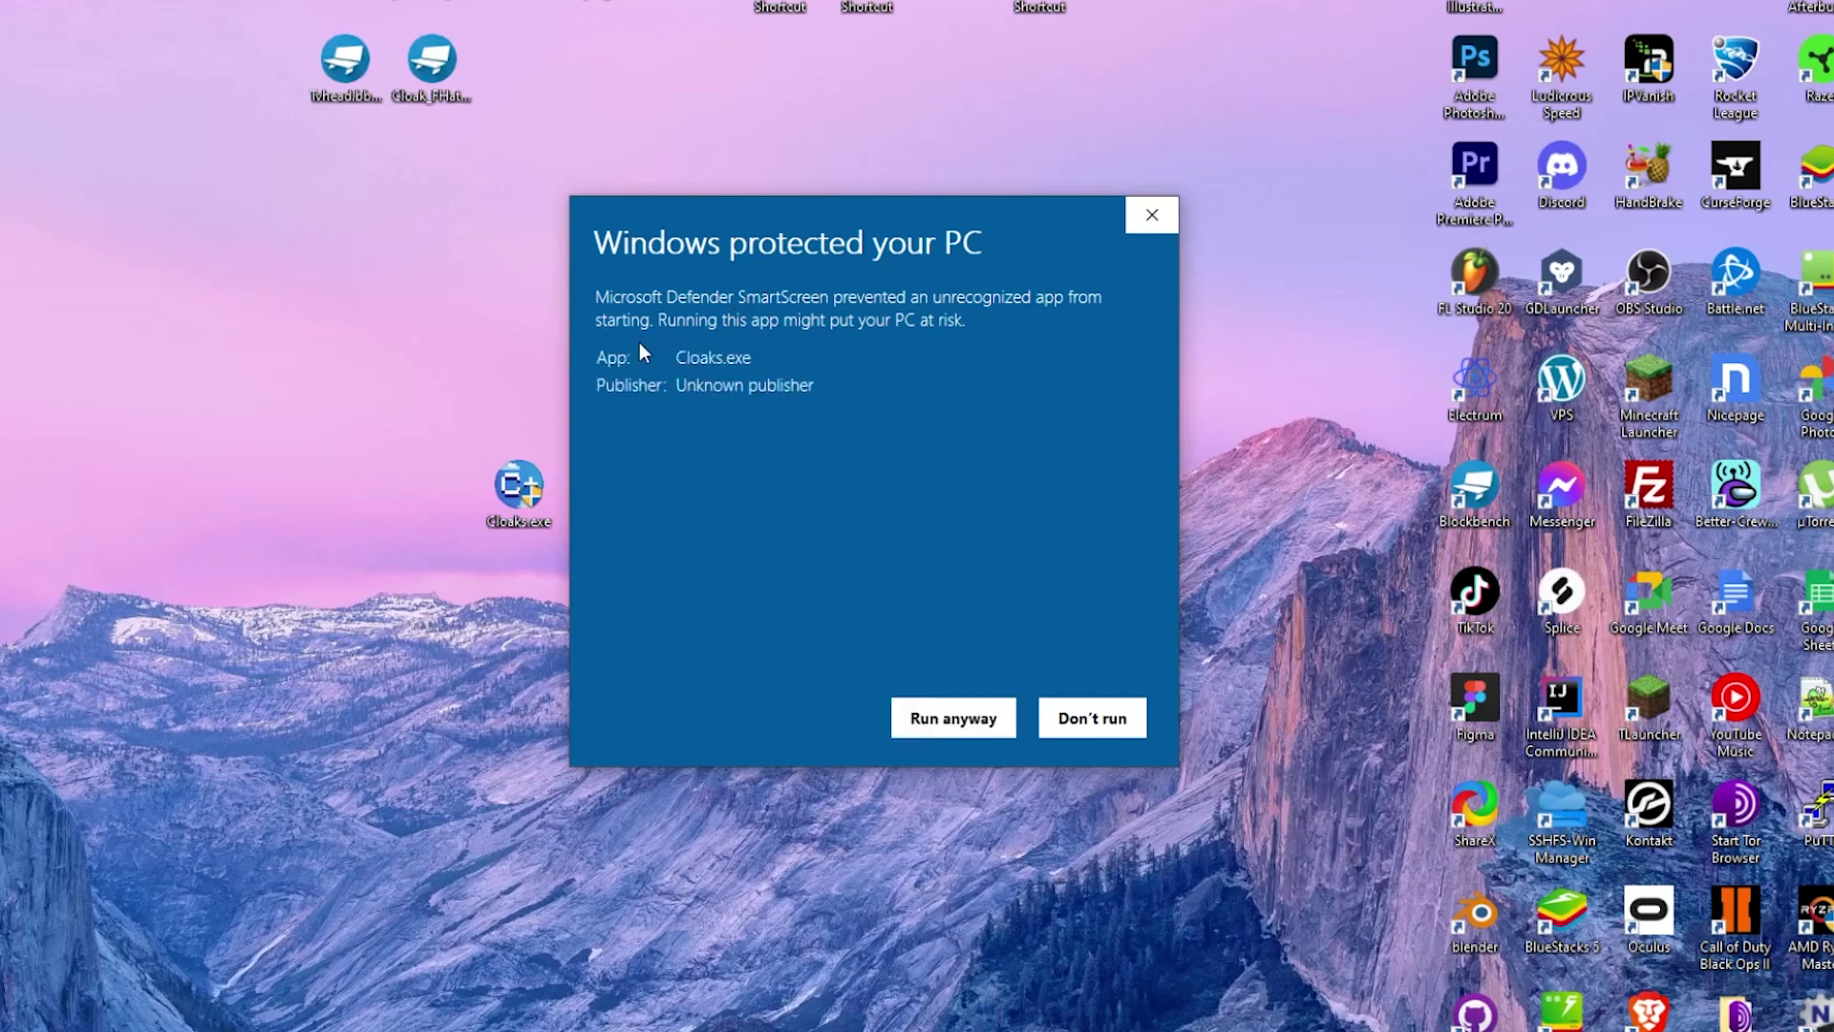
click(994, 723)
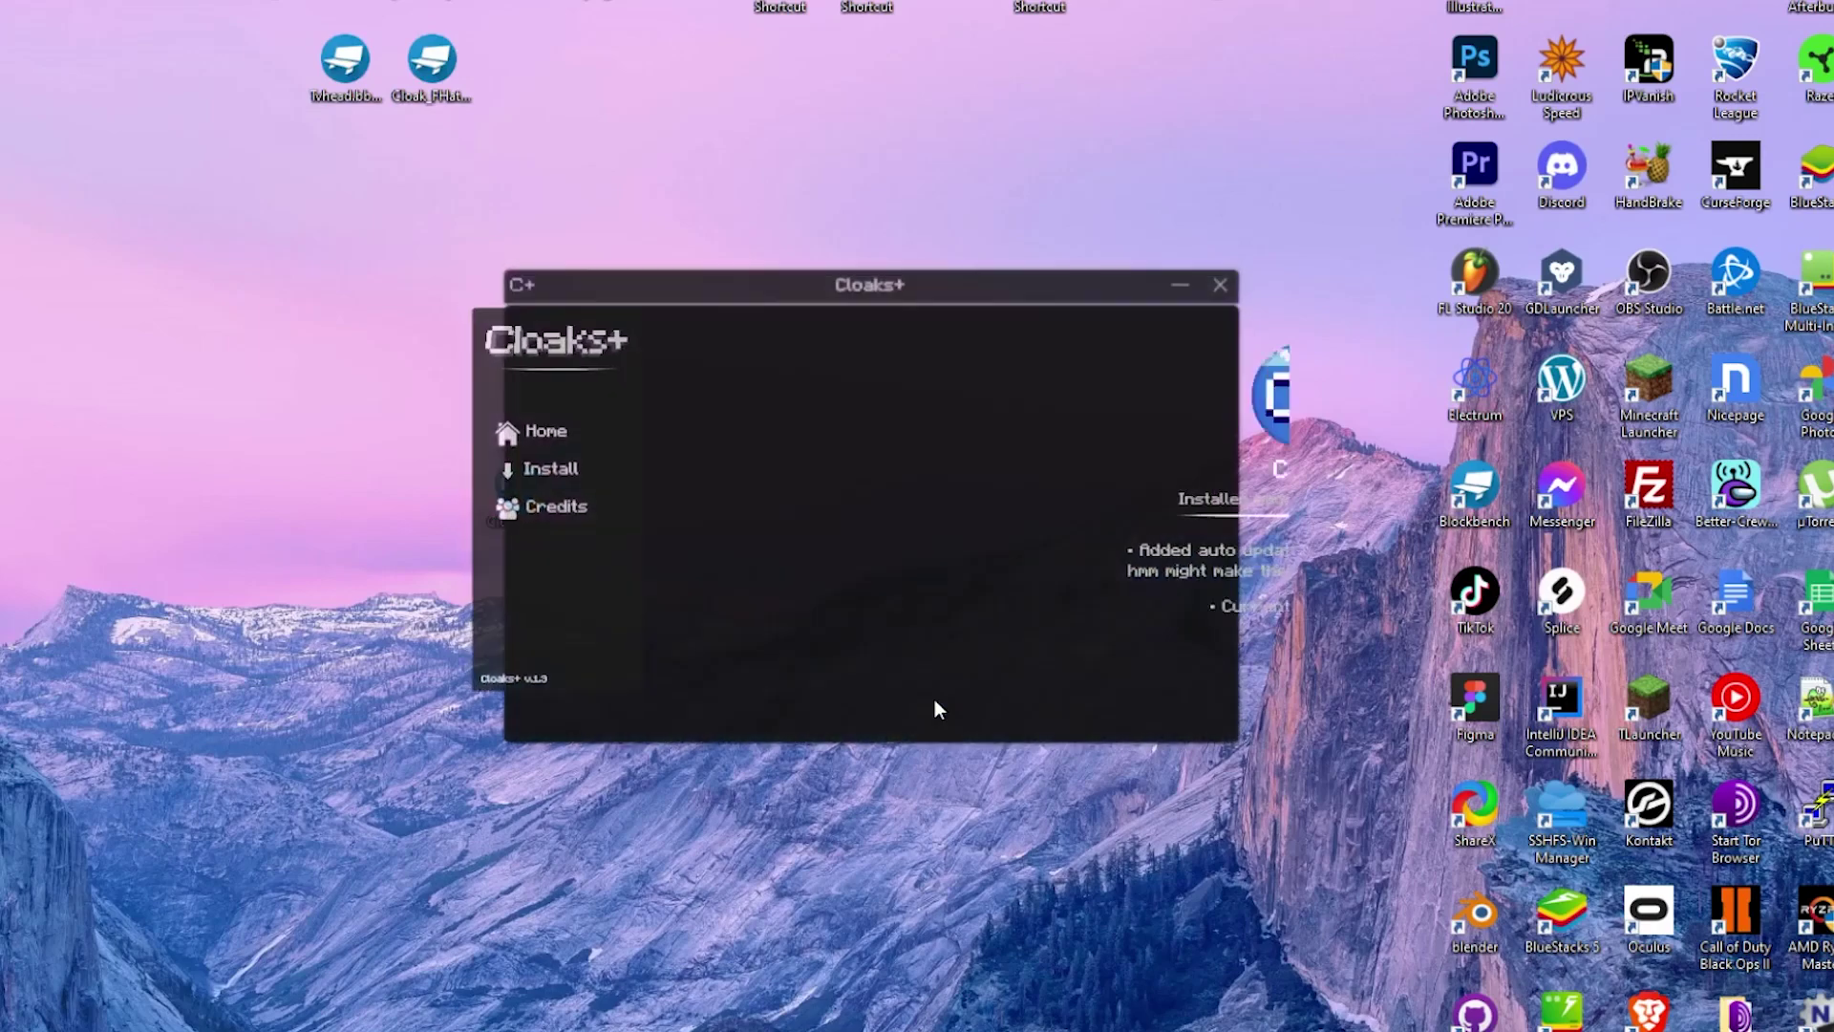
On the Install page, agree to the EULA, install Cloaks+ and dismiss the success message.
click(602, 503)
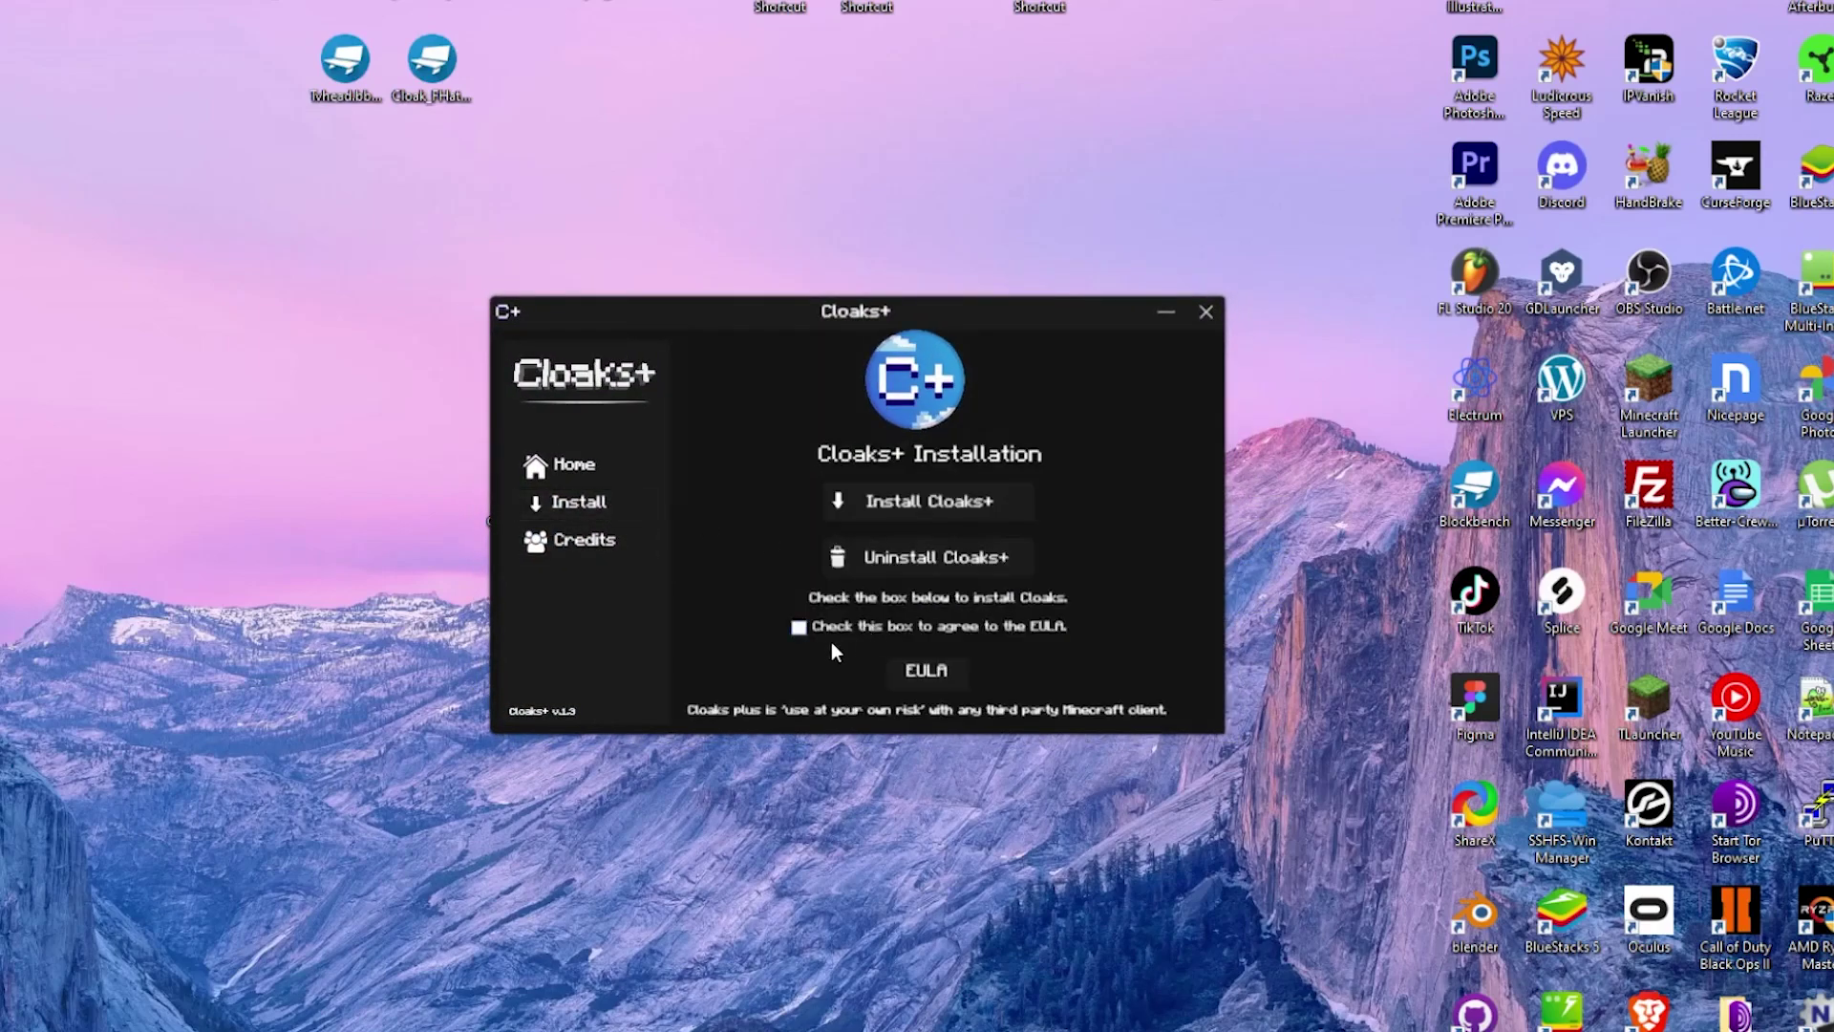
click(799, 627)
click(927, 500)
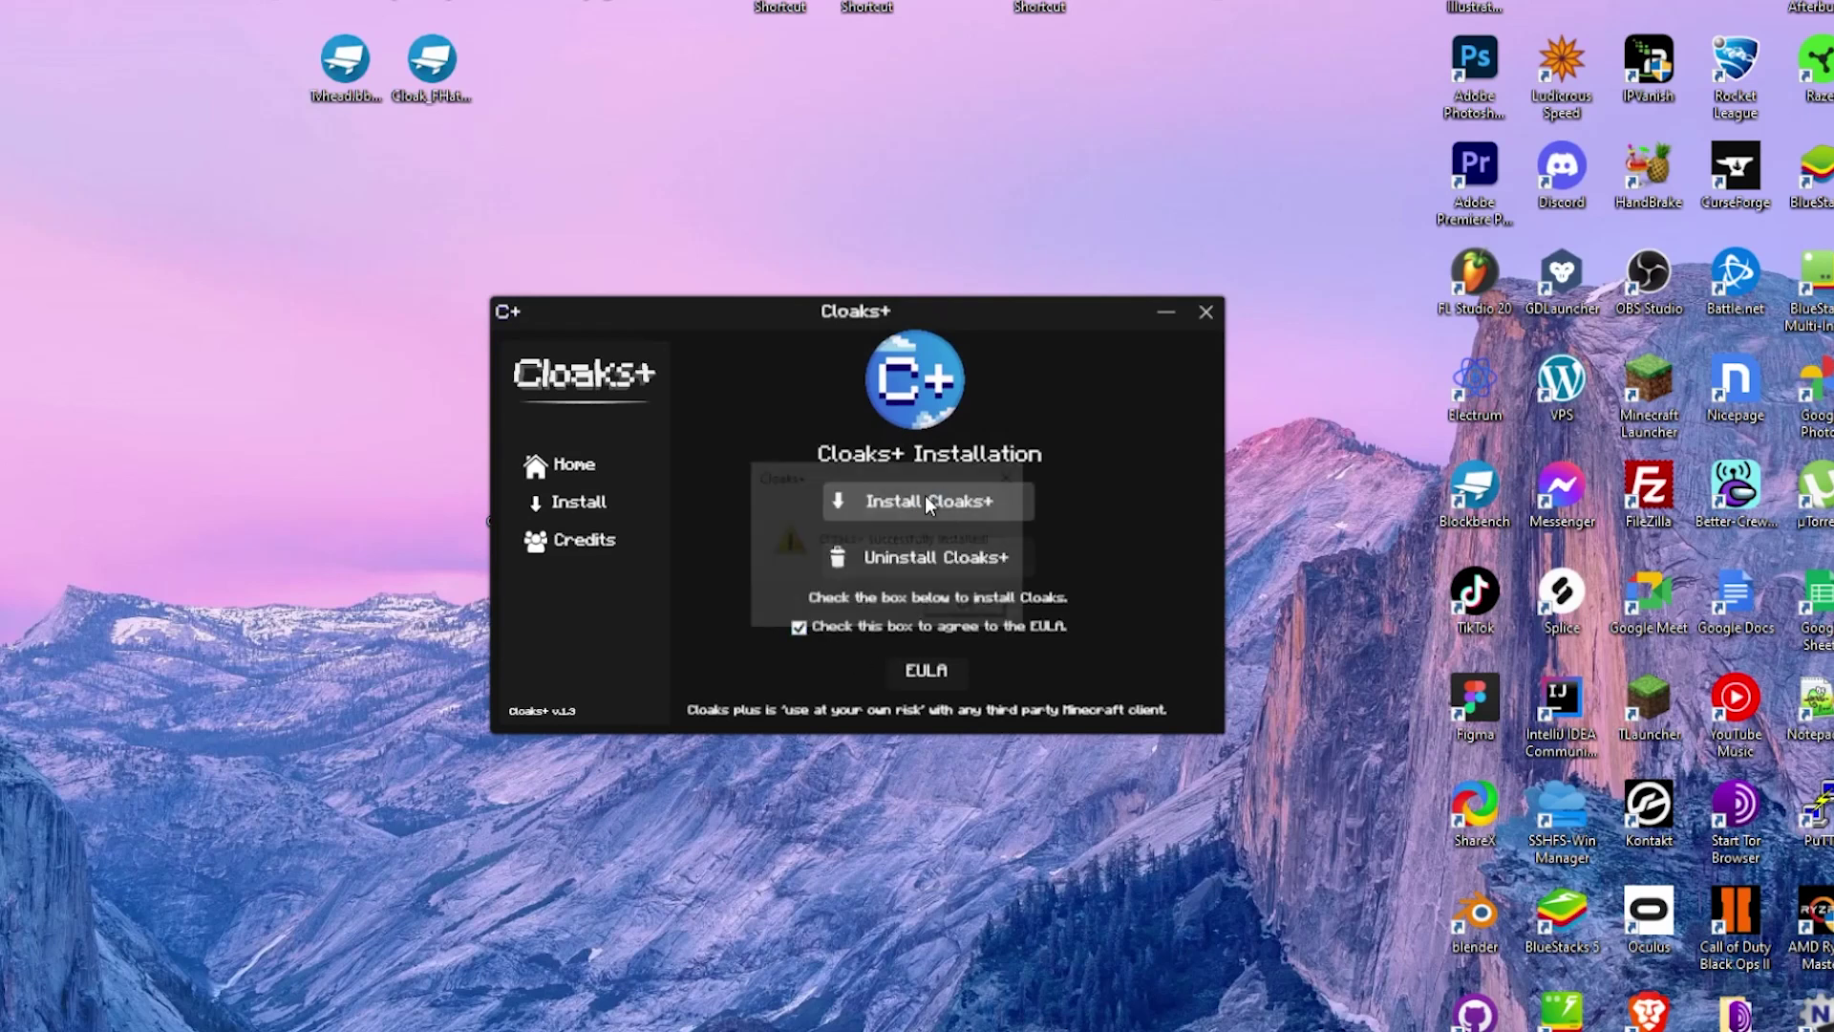
click(971, 612)
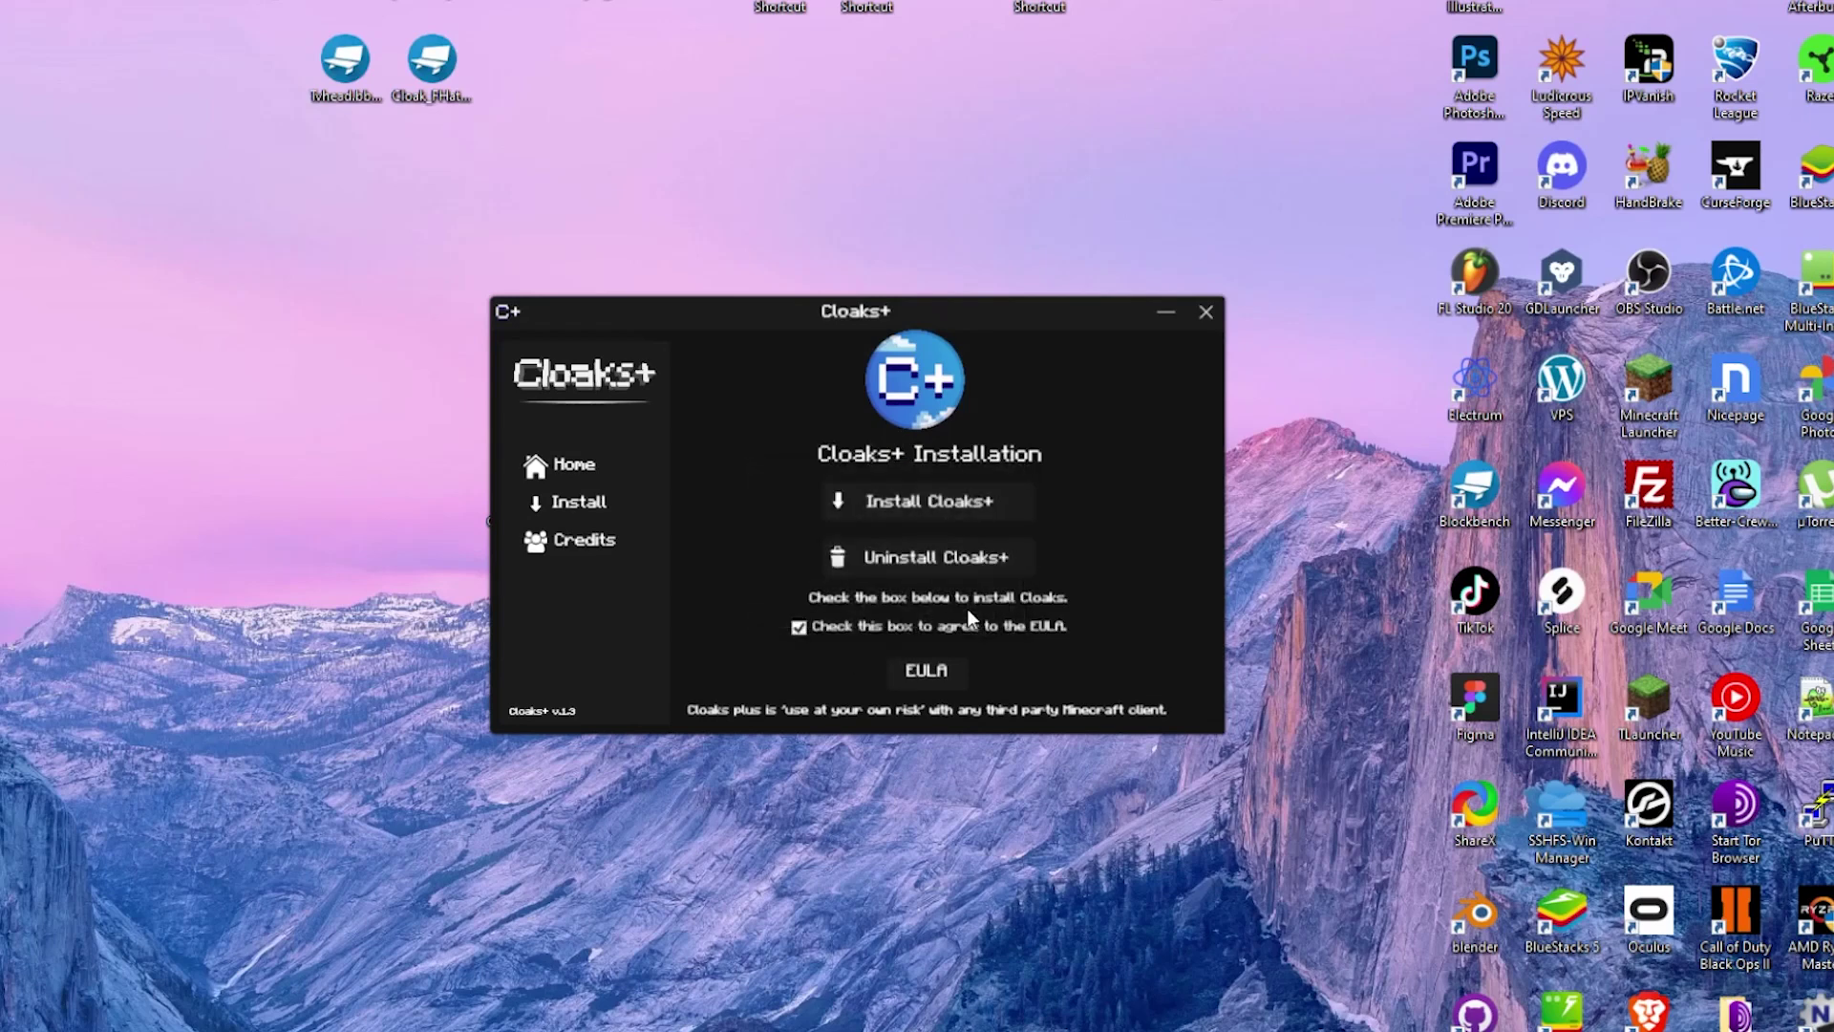
Join the server verify.cloaksplus.com through Direct Connection.
text(fy.cloakp)
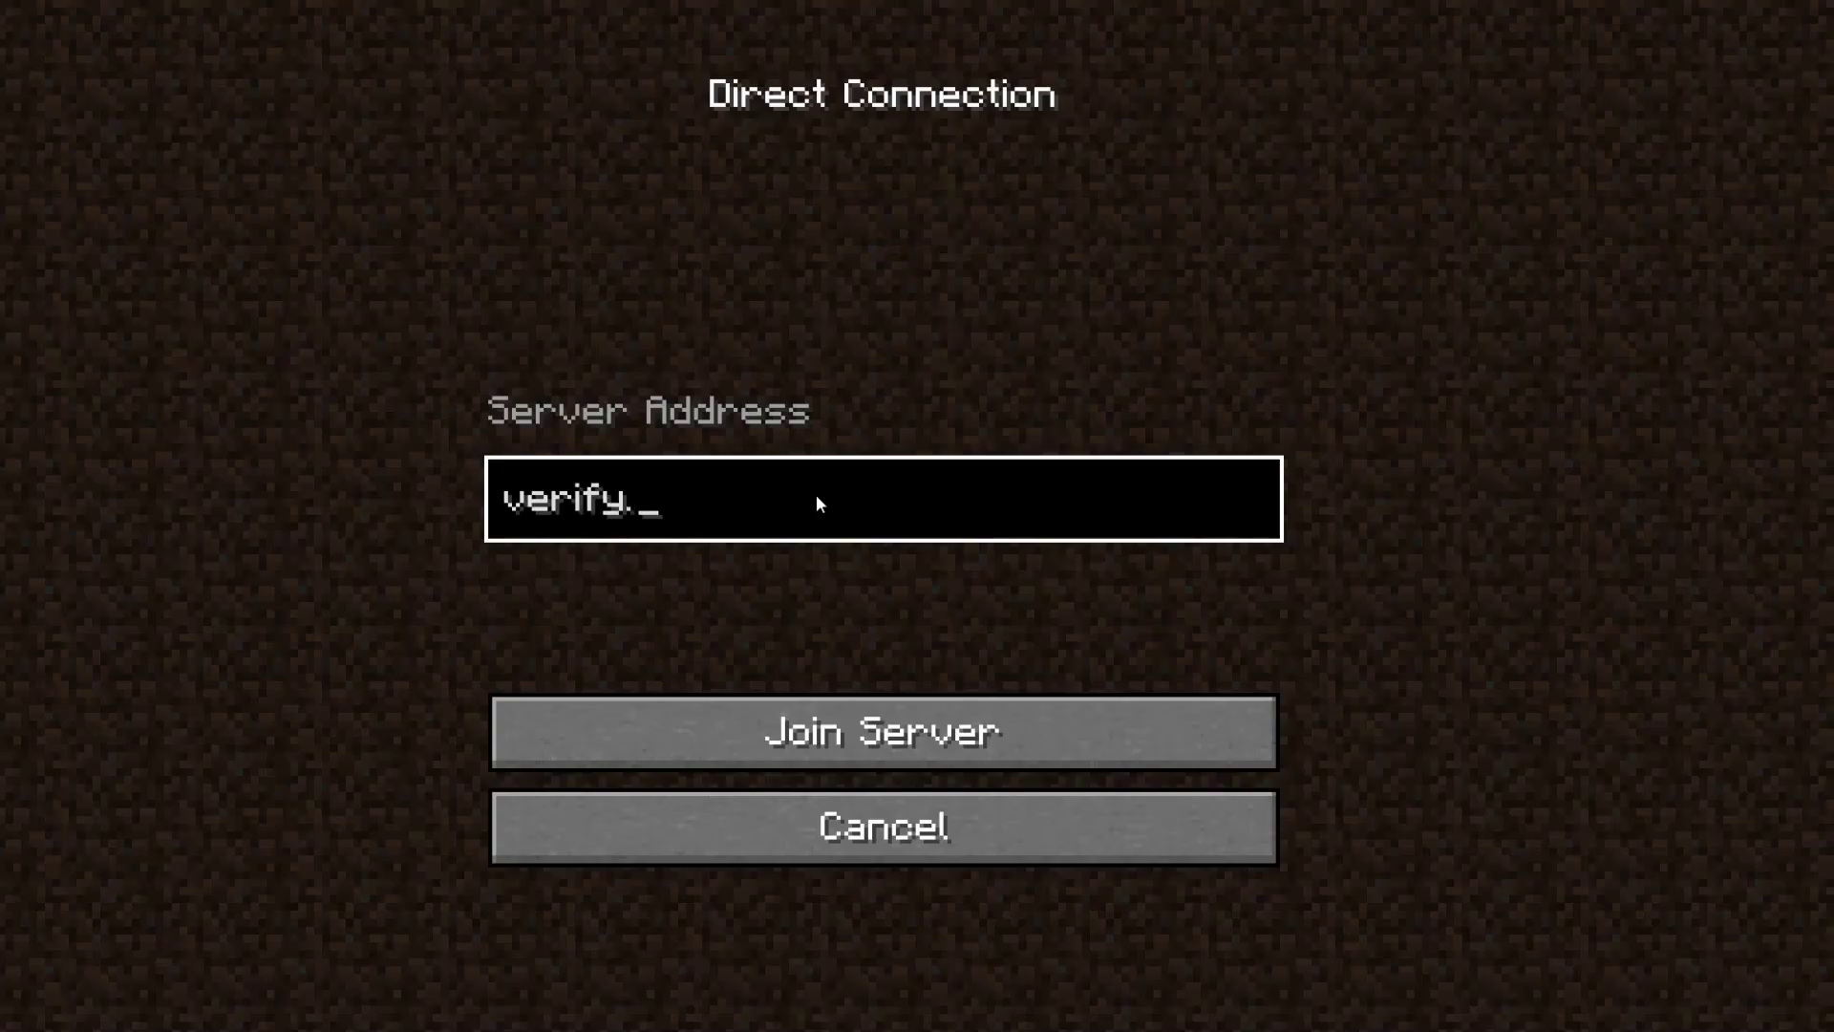
key(BackSpace)
text(splus.com)
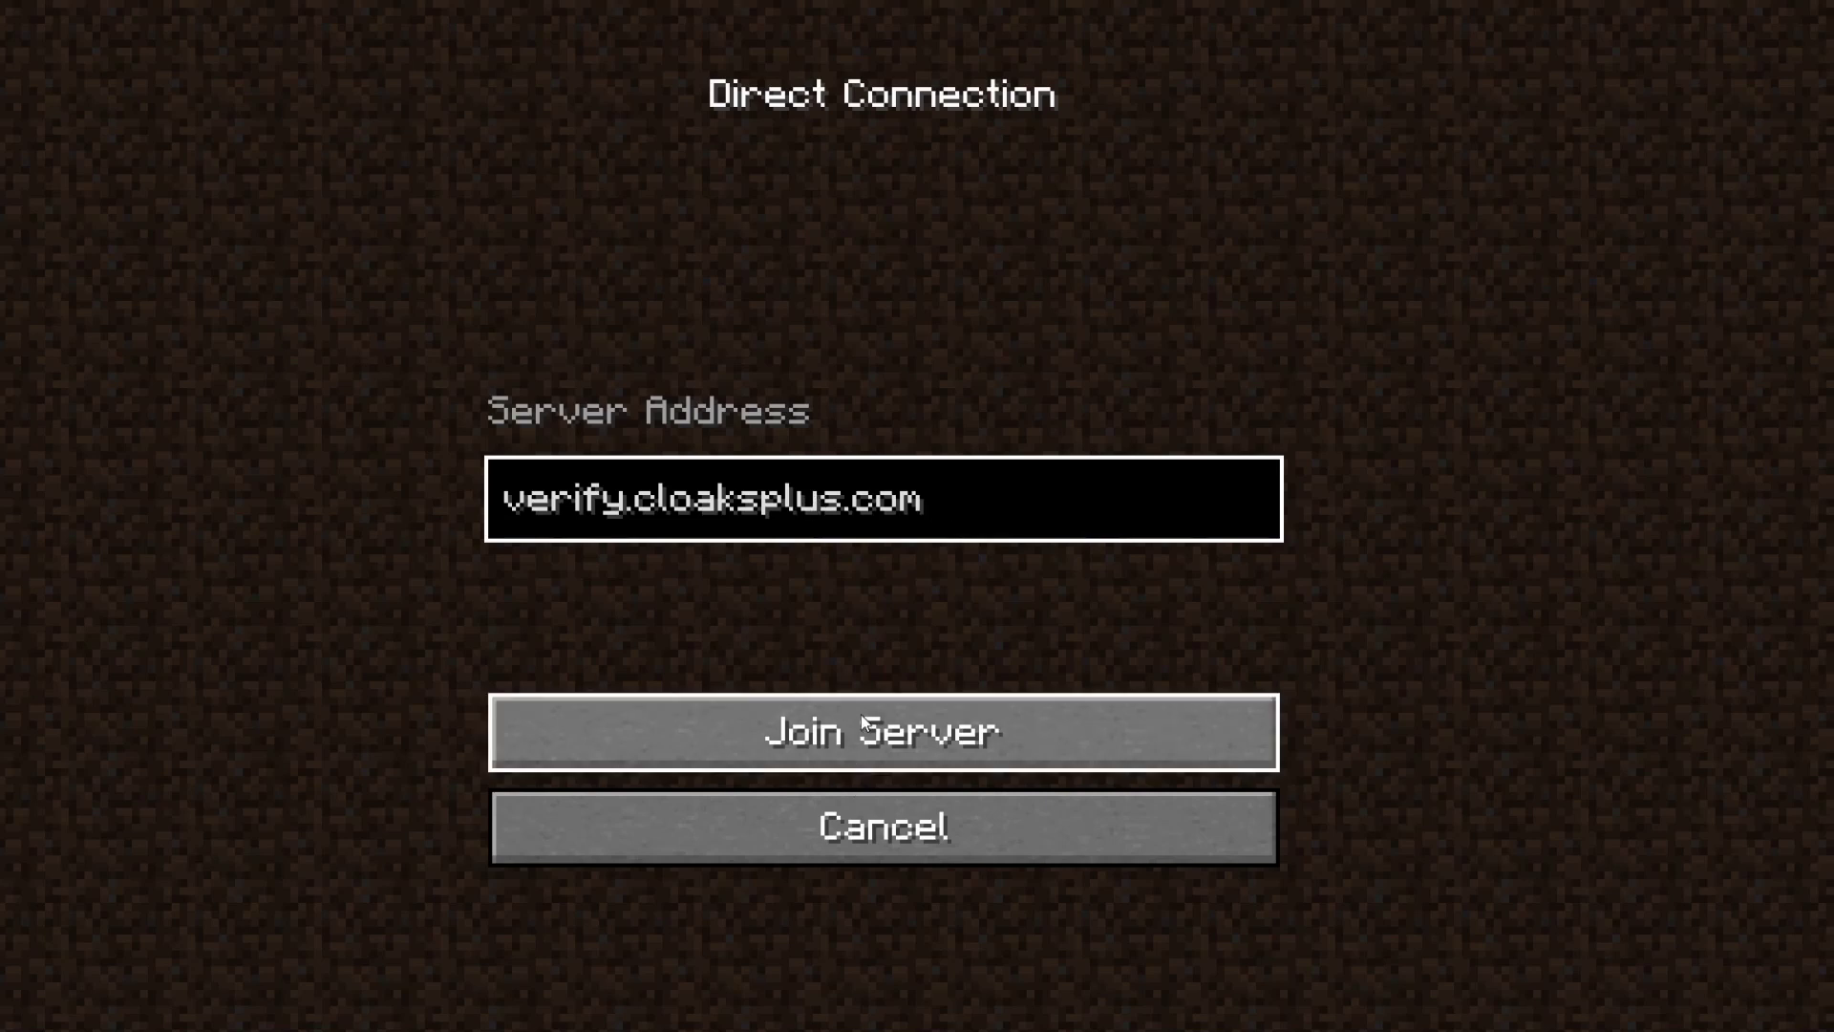
click(862, 715)
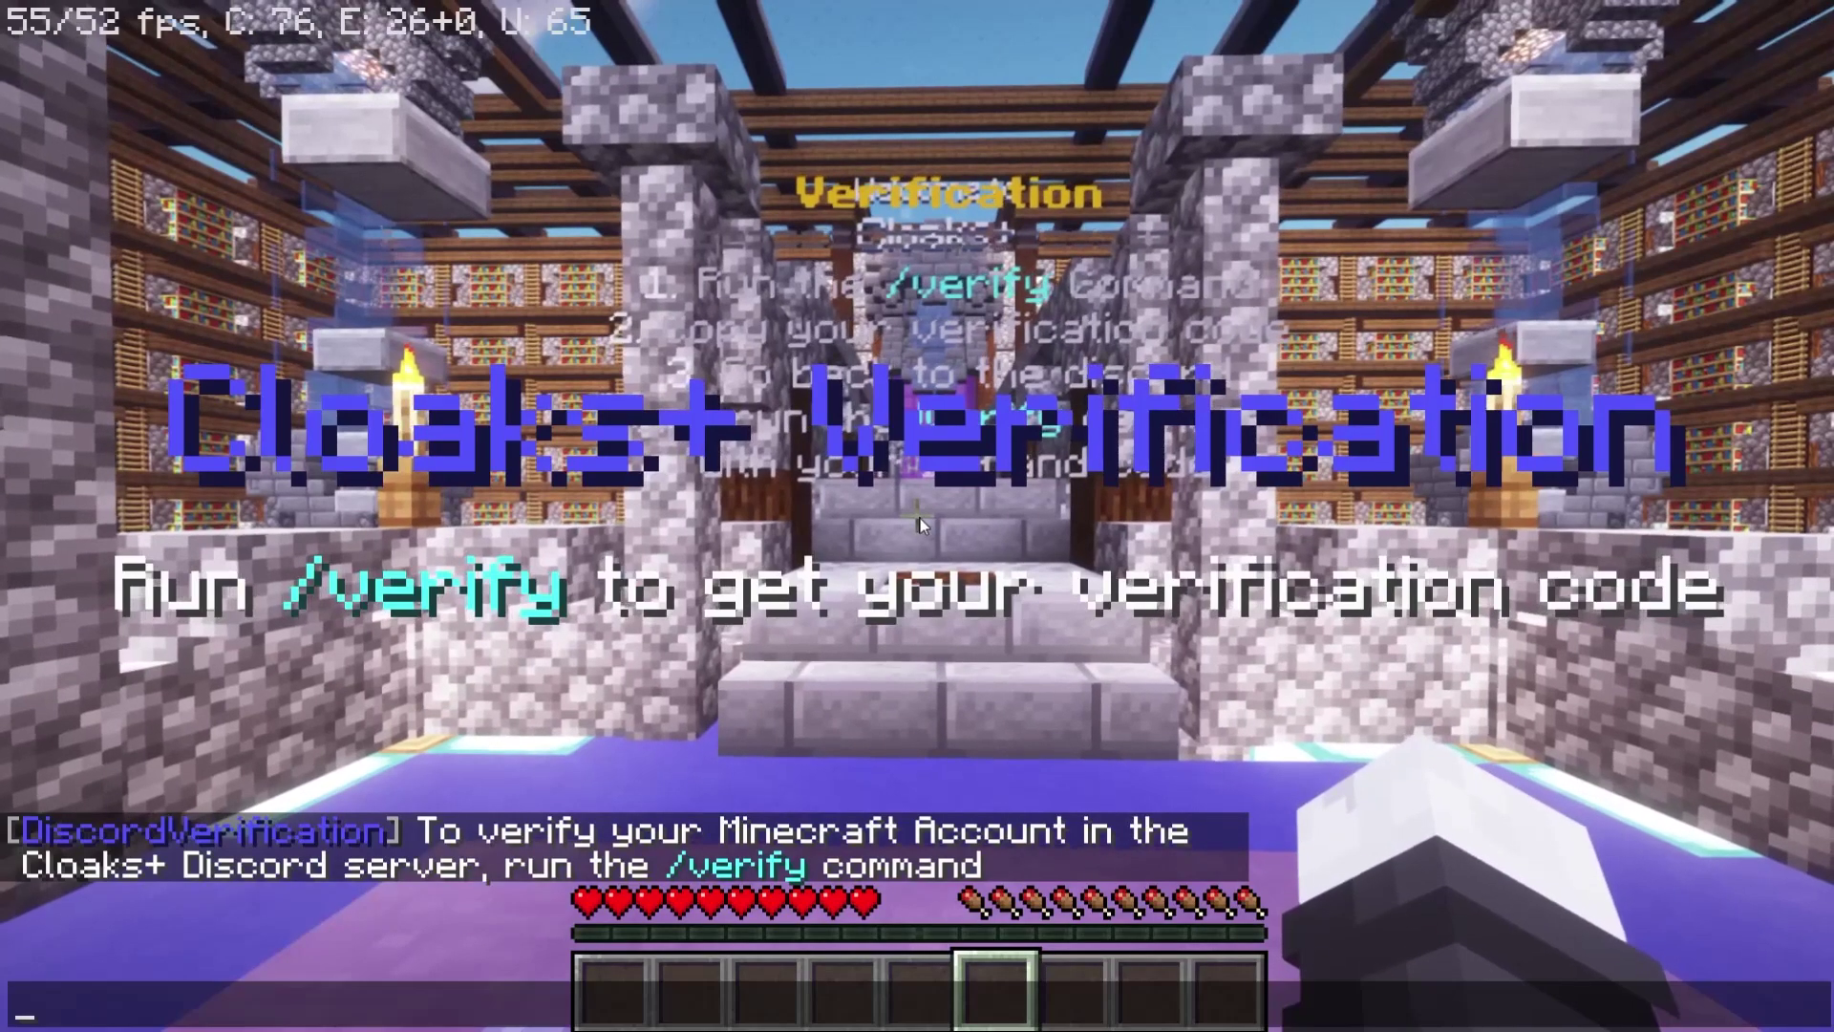
Send /verify in chat and reopen chat to read the verification code.
text(/verify)
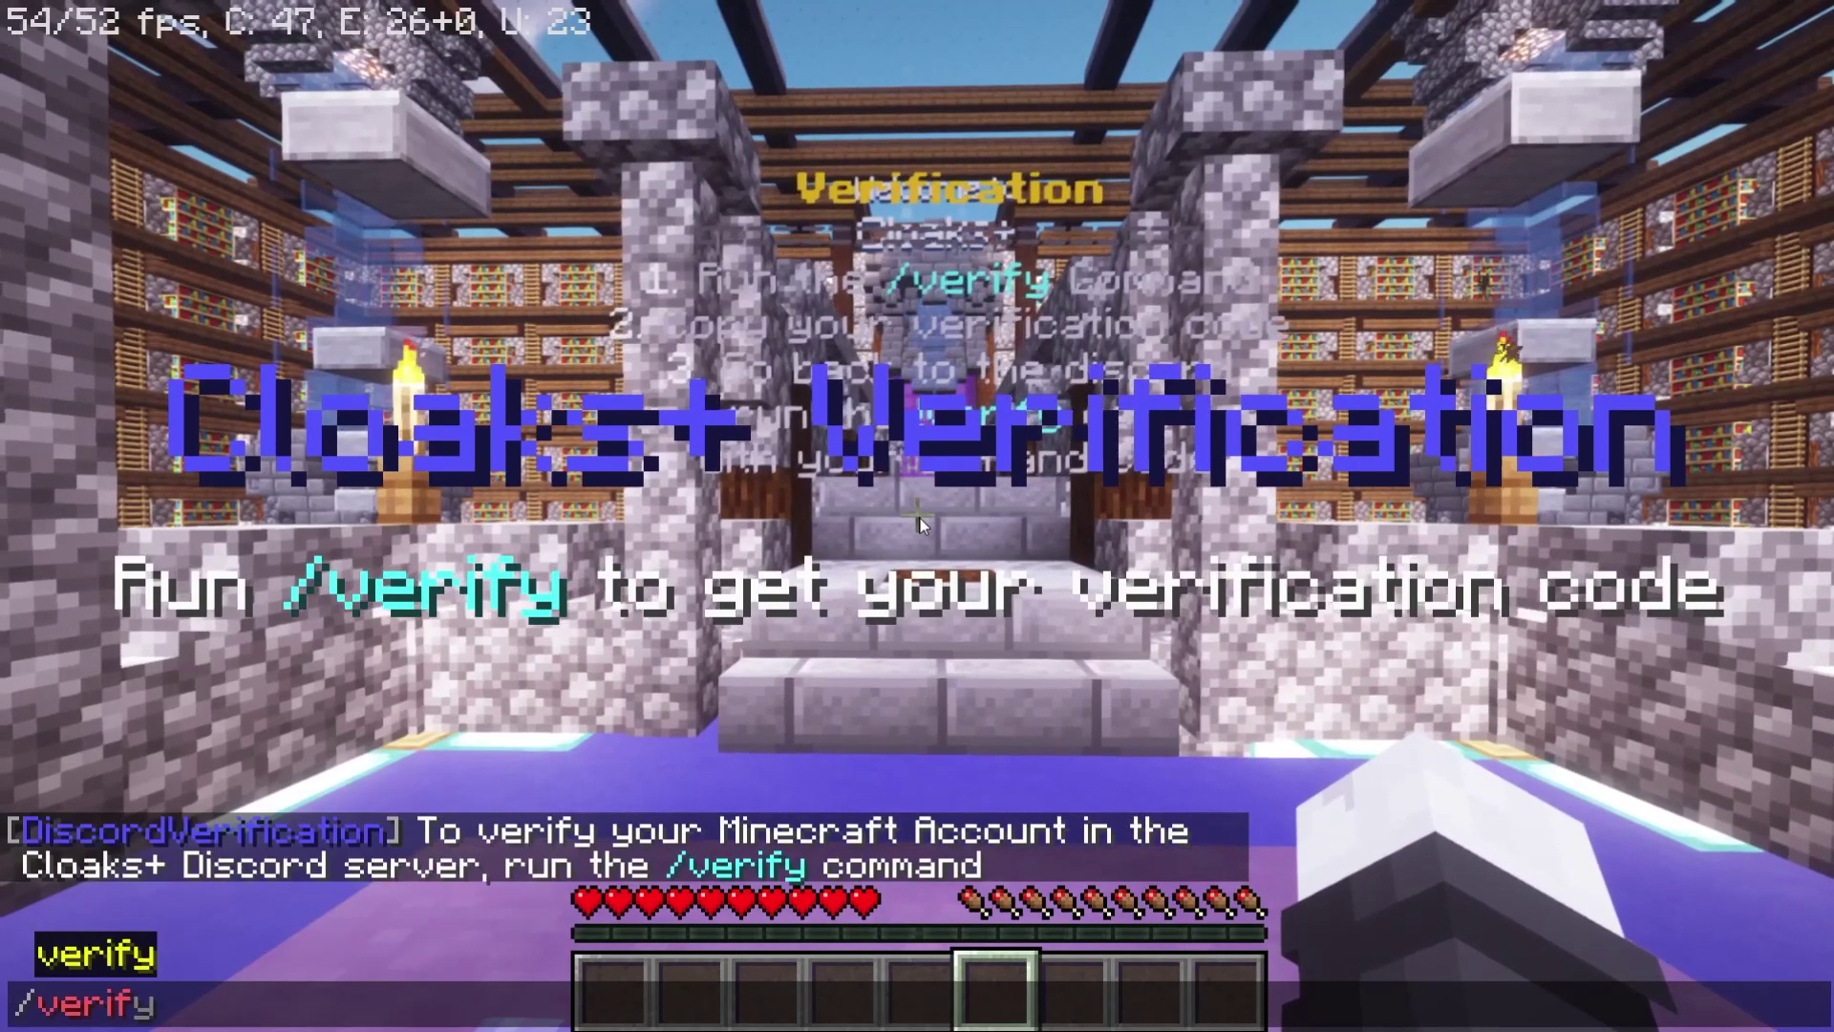
key(BackSpace)
text(y)
key(Return)
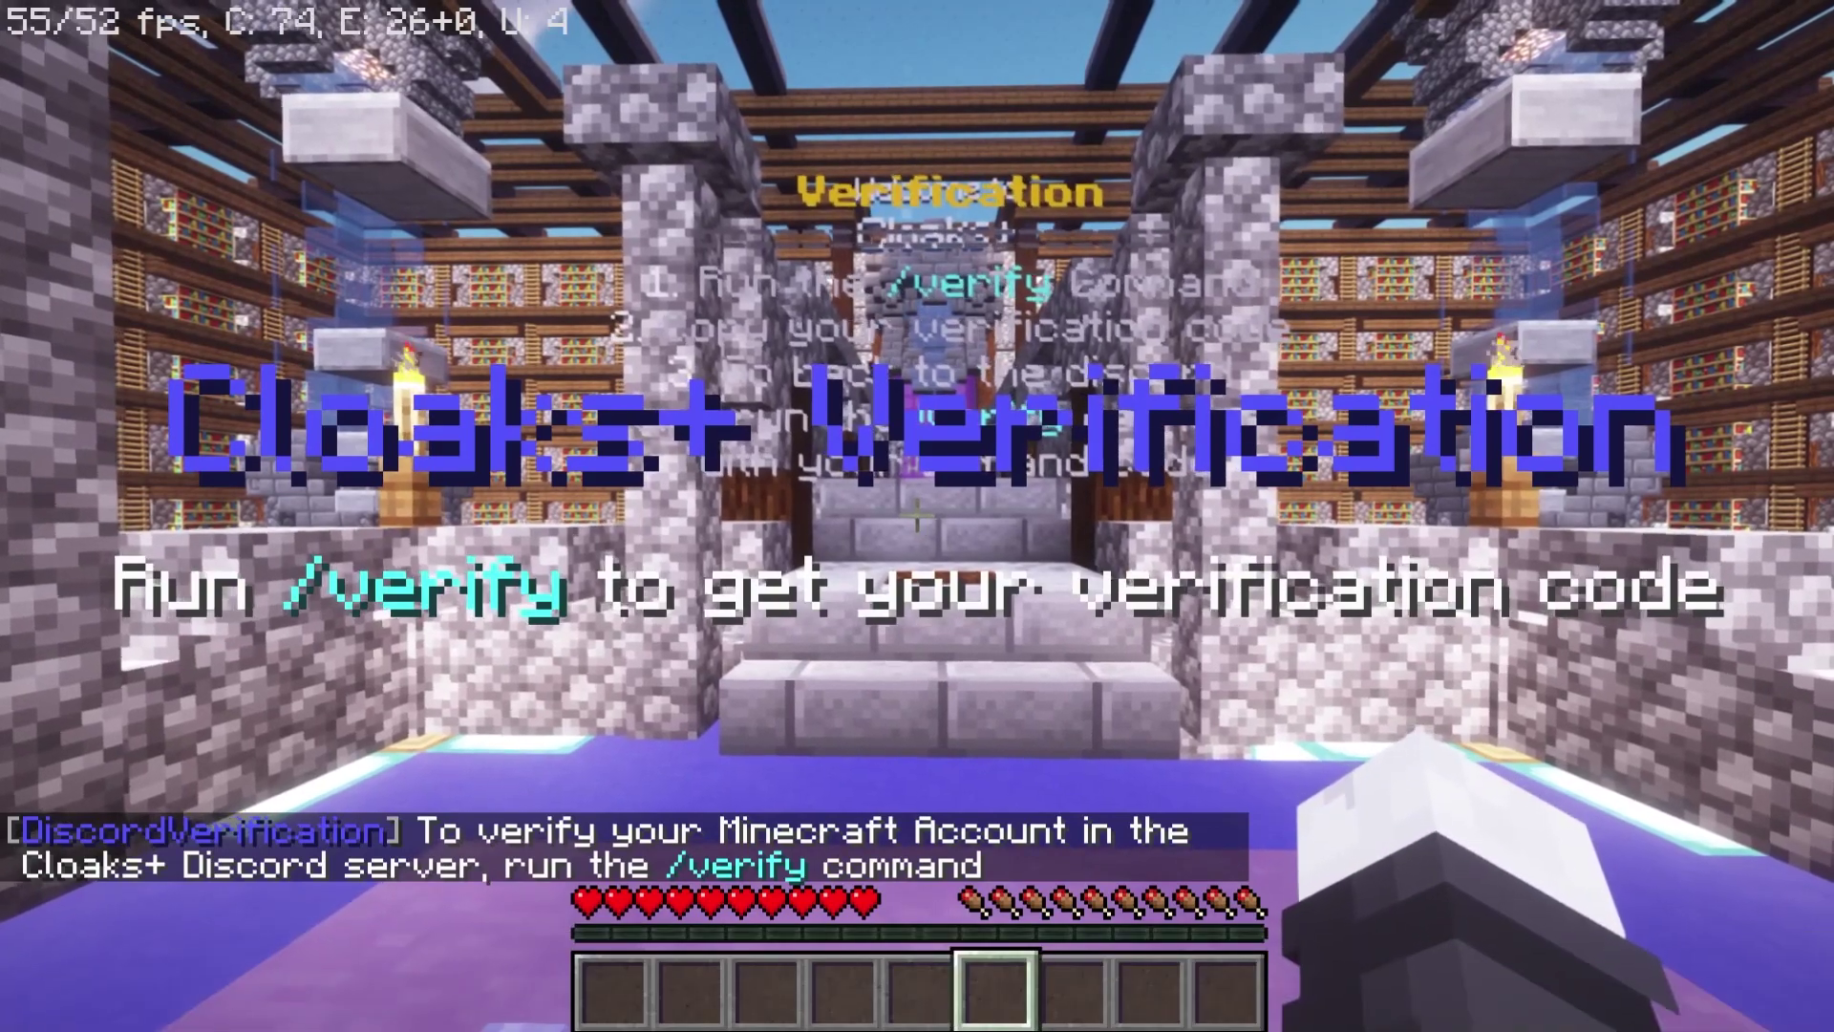
key(t)
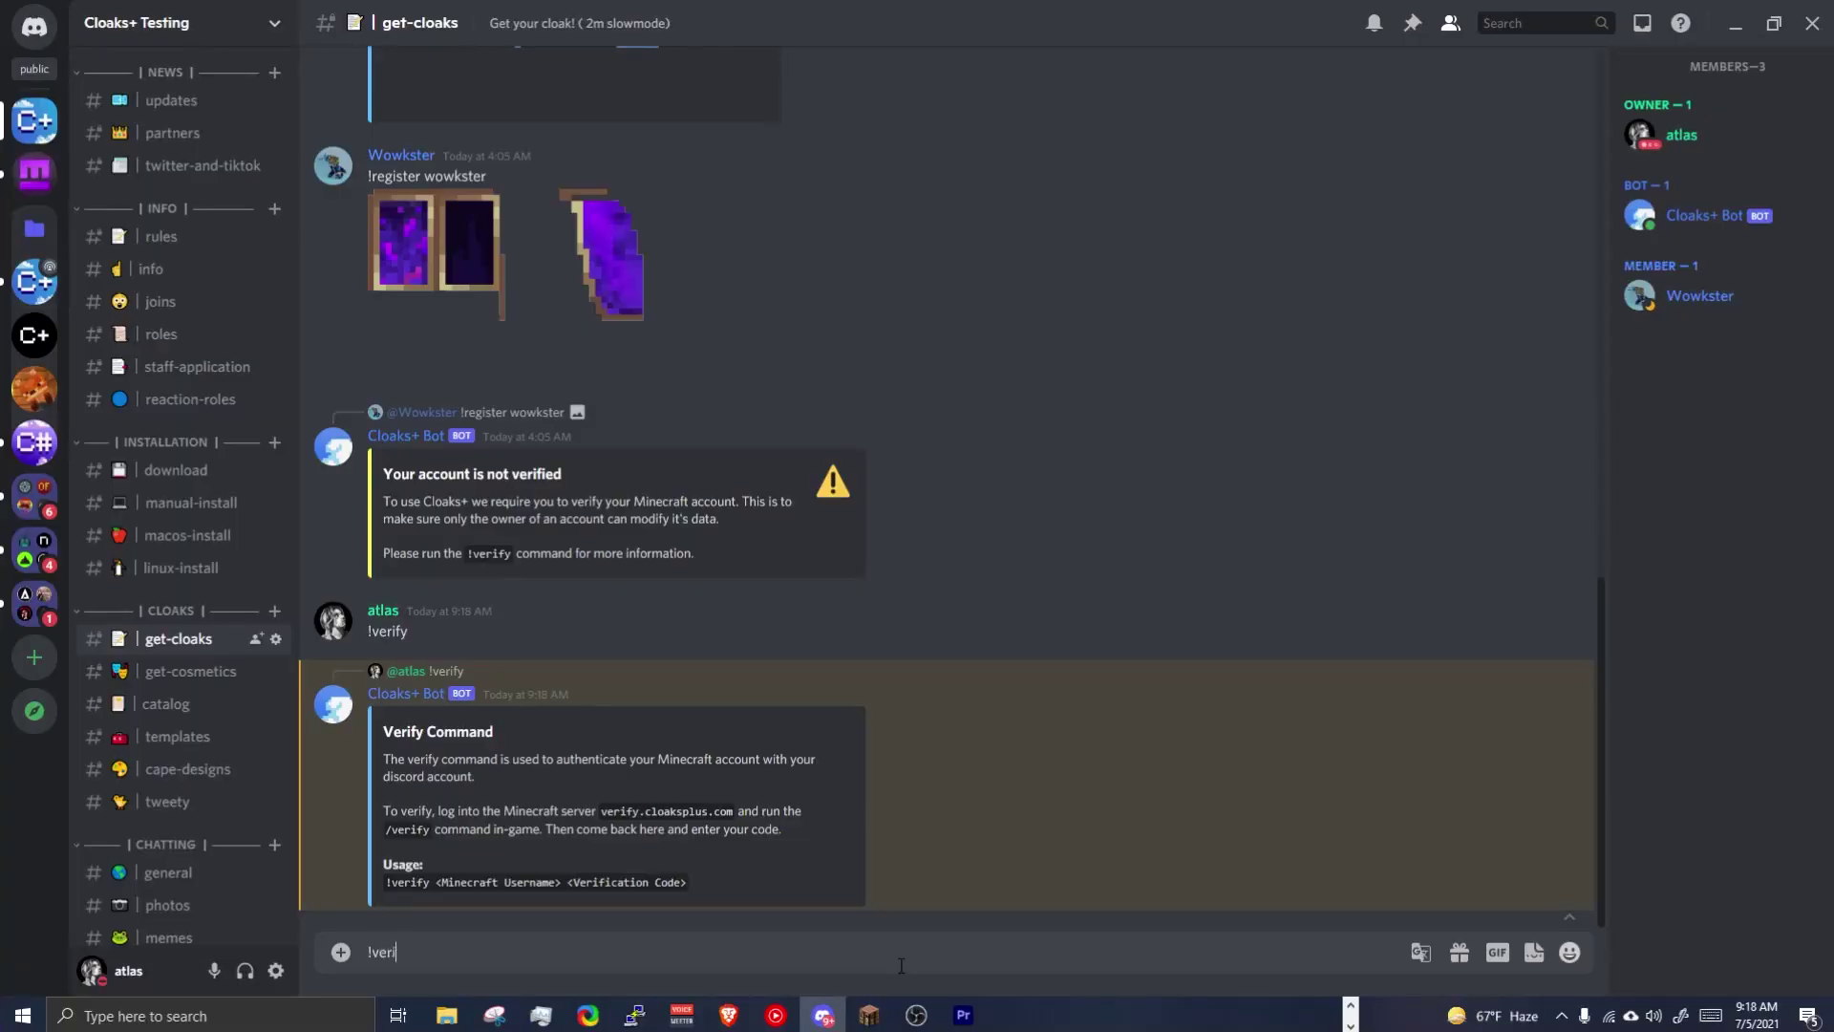
Send the bot !verify with the username atlasandafter and the verification code.
text(fy atlasandafter 9CF52D)
key(Return)
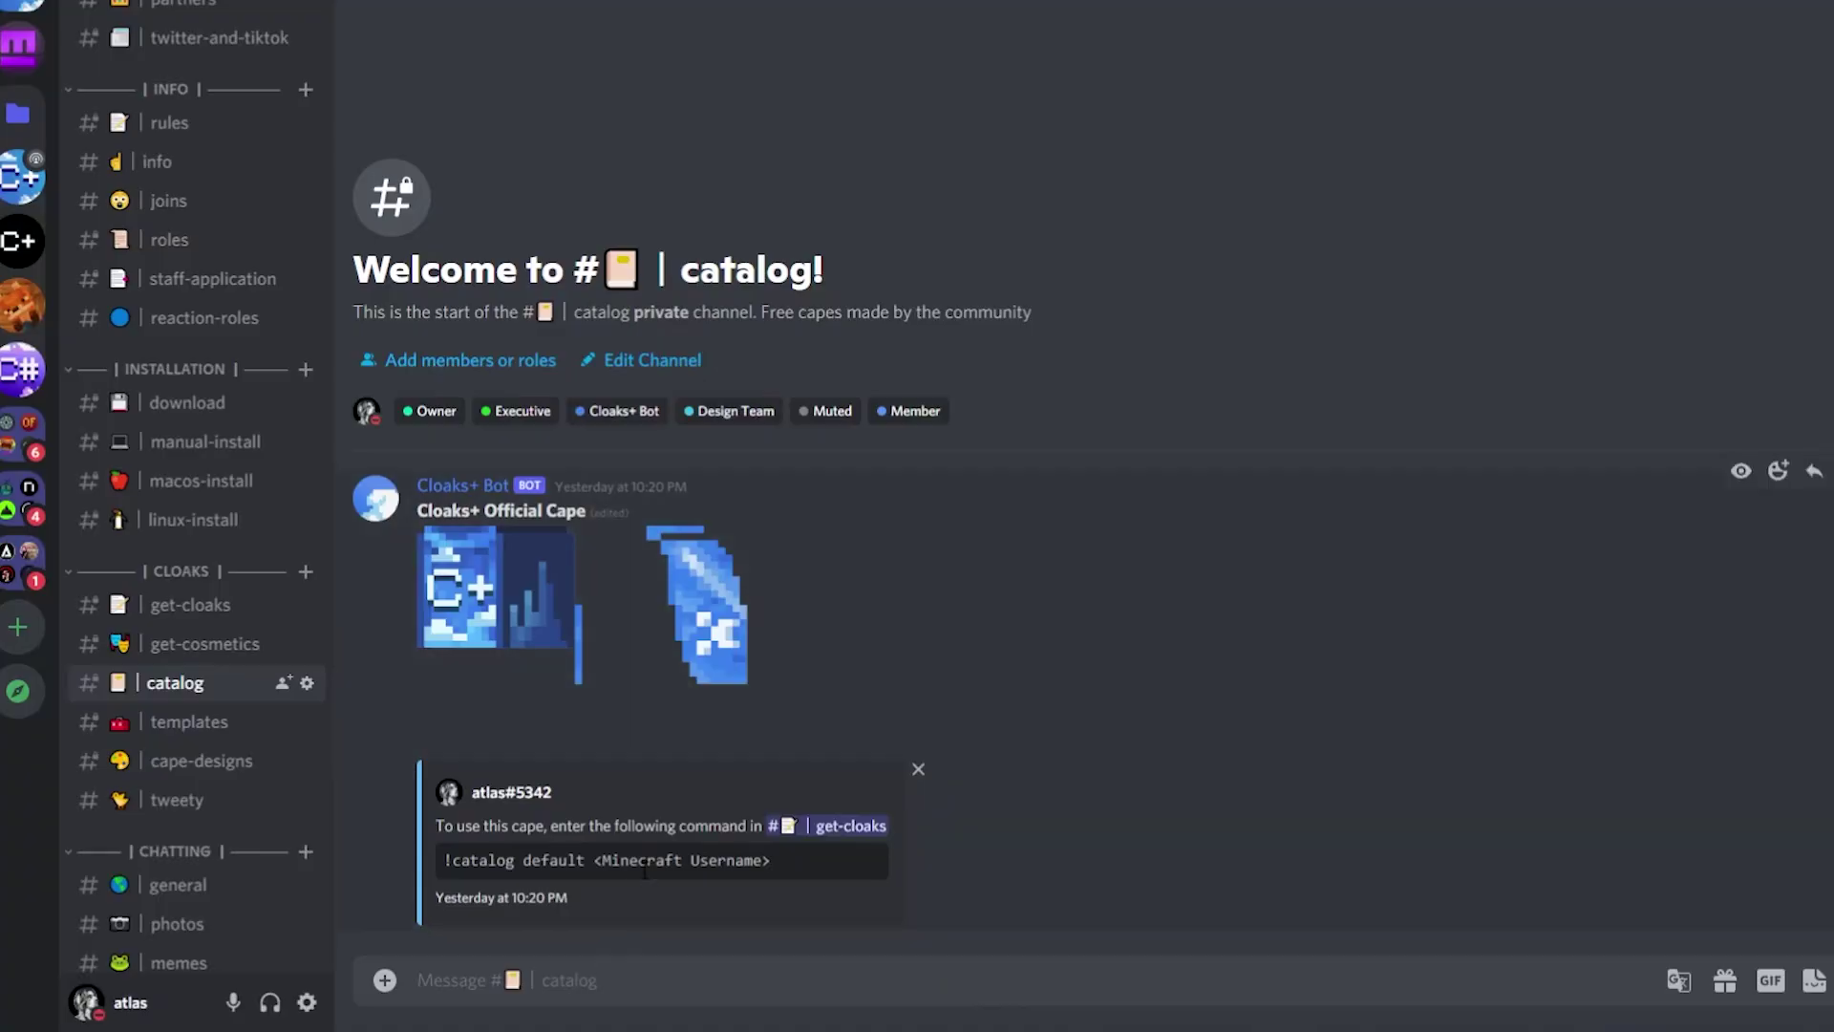
Send '!catalog default atlasandafter' to the bot in #get-cloaks.
triple_click(644, 862)
key(ctrl+c)
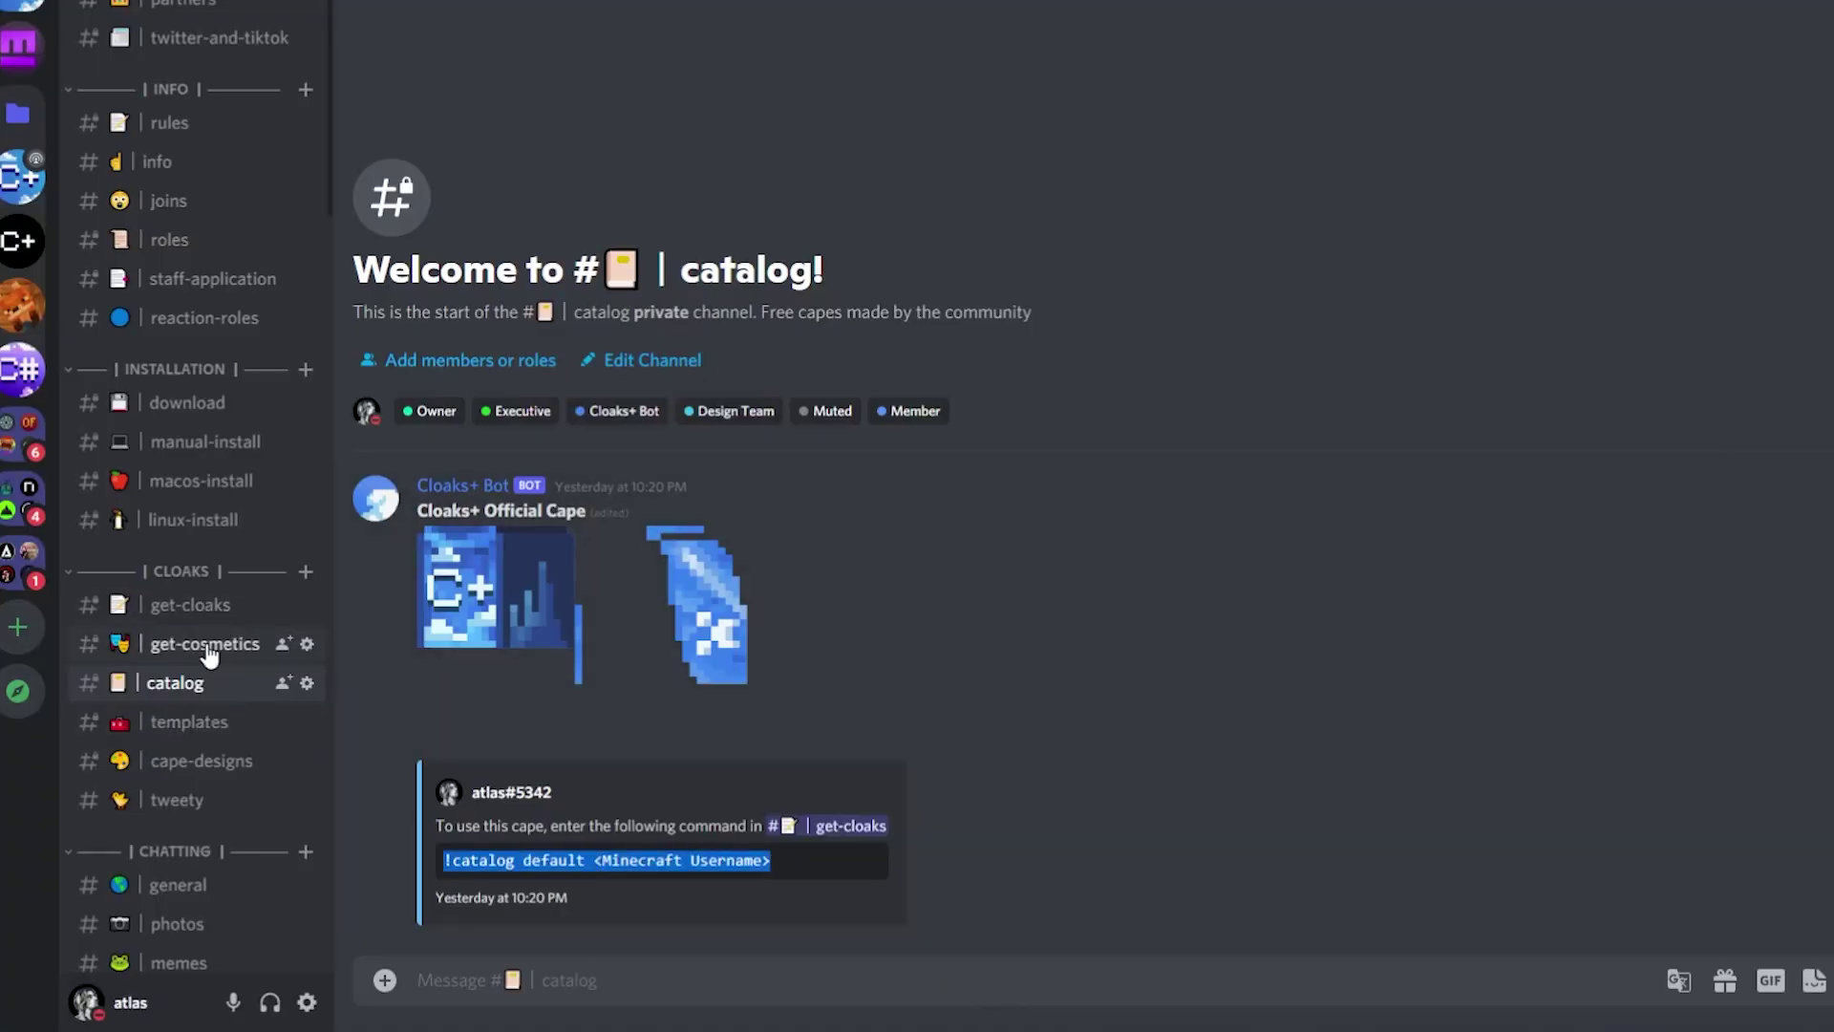
click(206, 607)
key(ctrl+v)
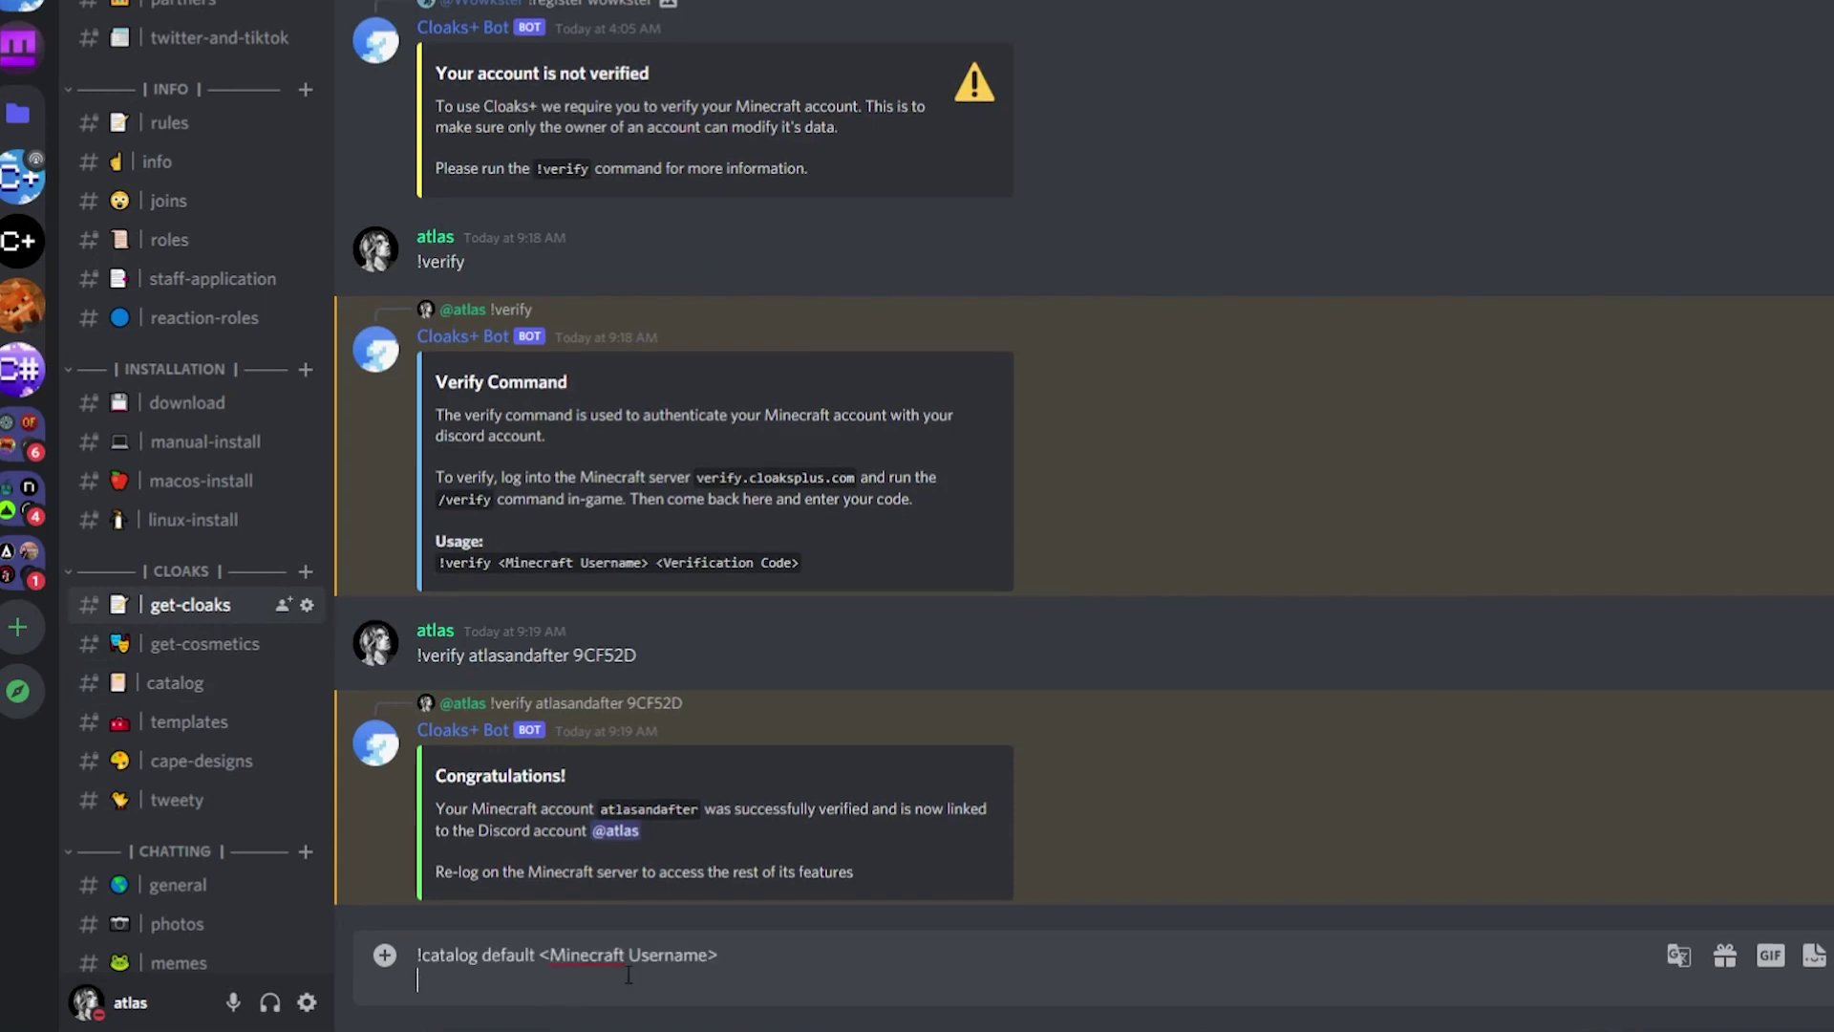
drag(754, 965, 544, 966)
key(BackSpace)
text(atlasanda)
key(Return)
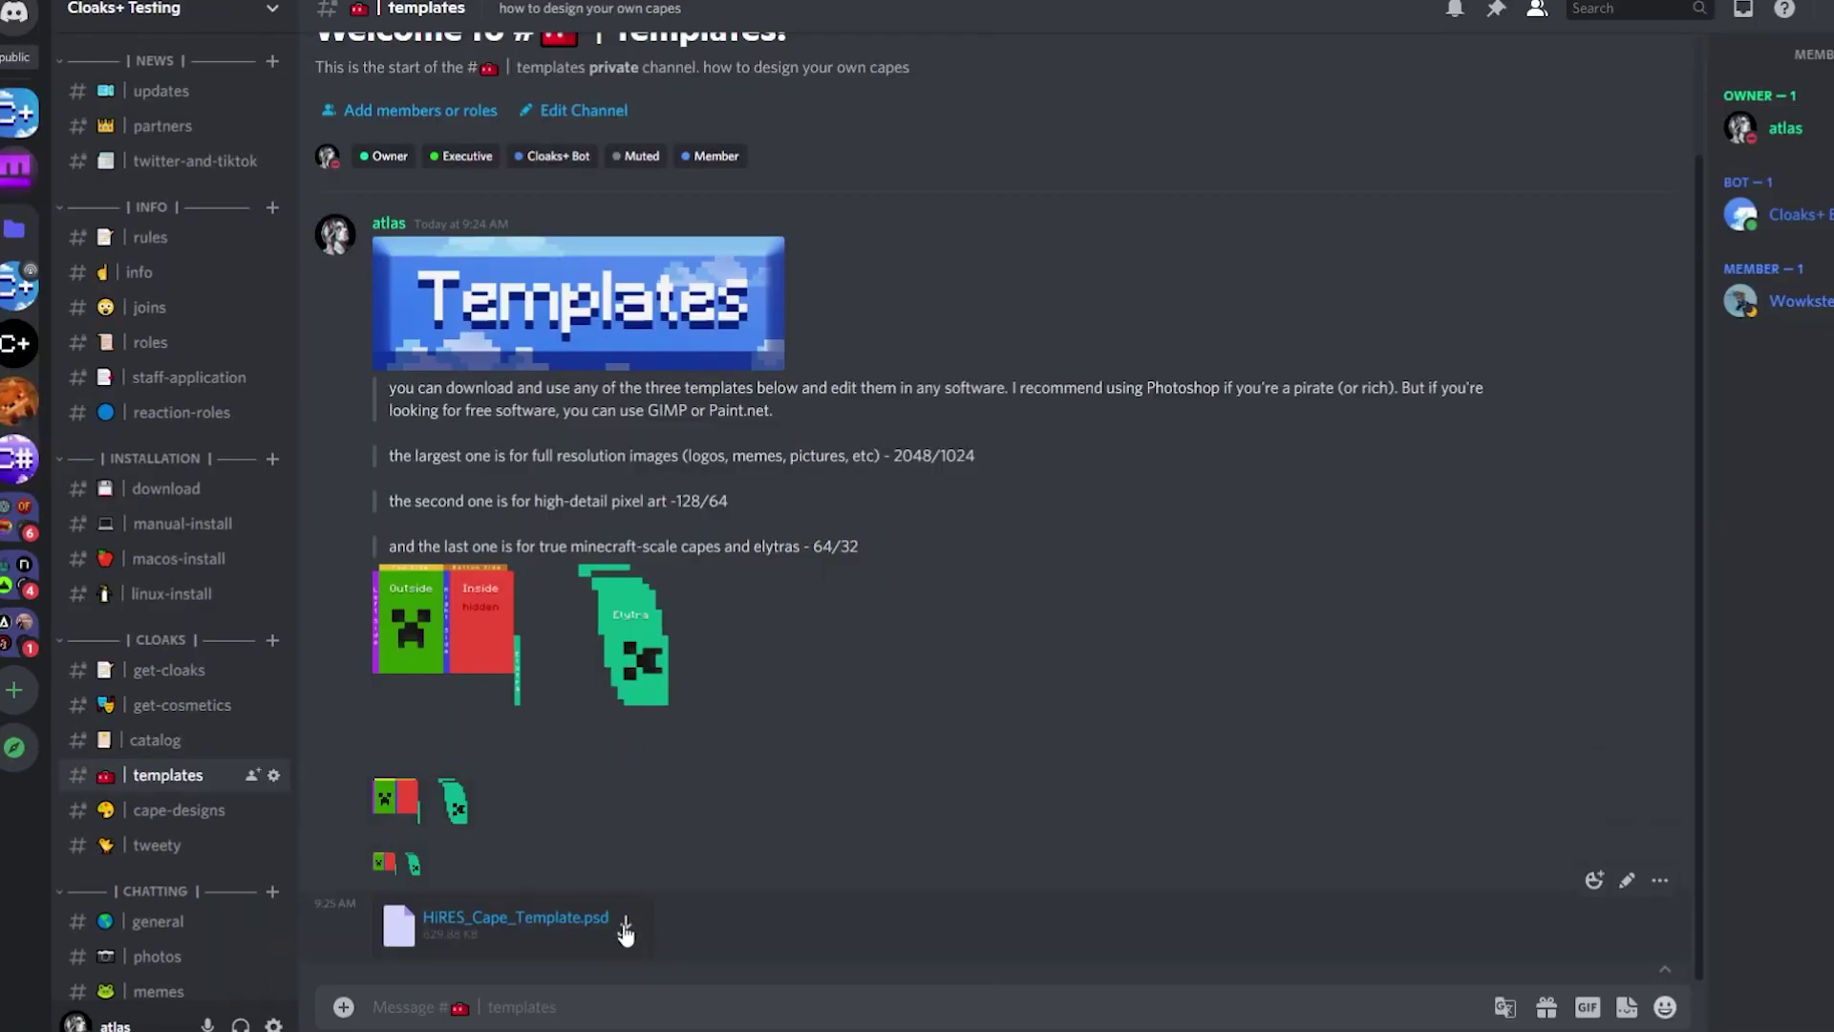
Download the HiRES cape template, fill its green and red blocks white, and shrink and move the pepe image up-left.
click(626, 925)
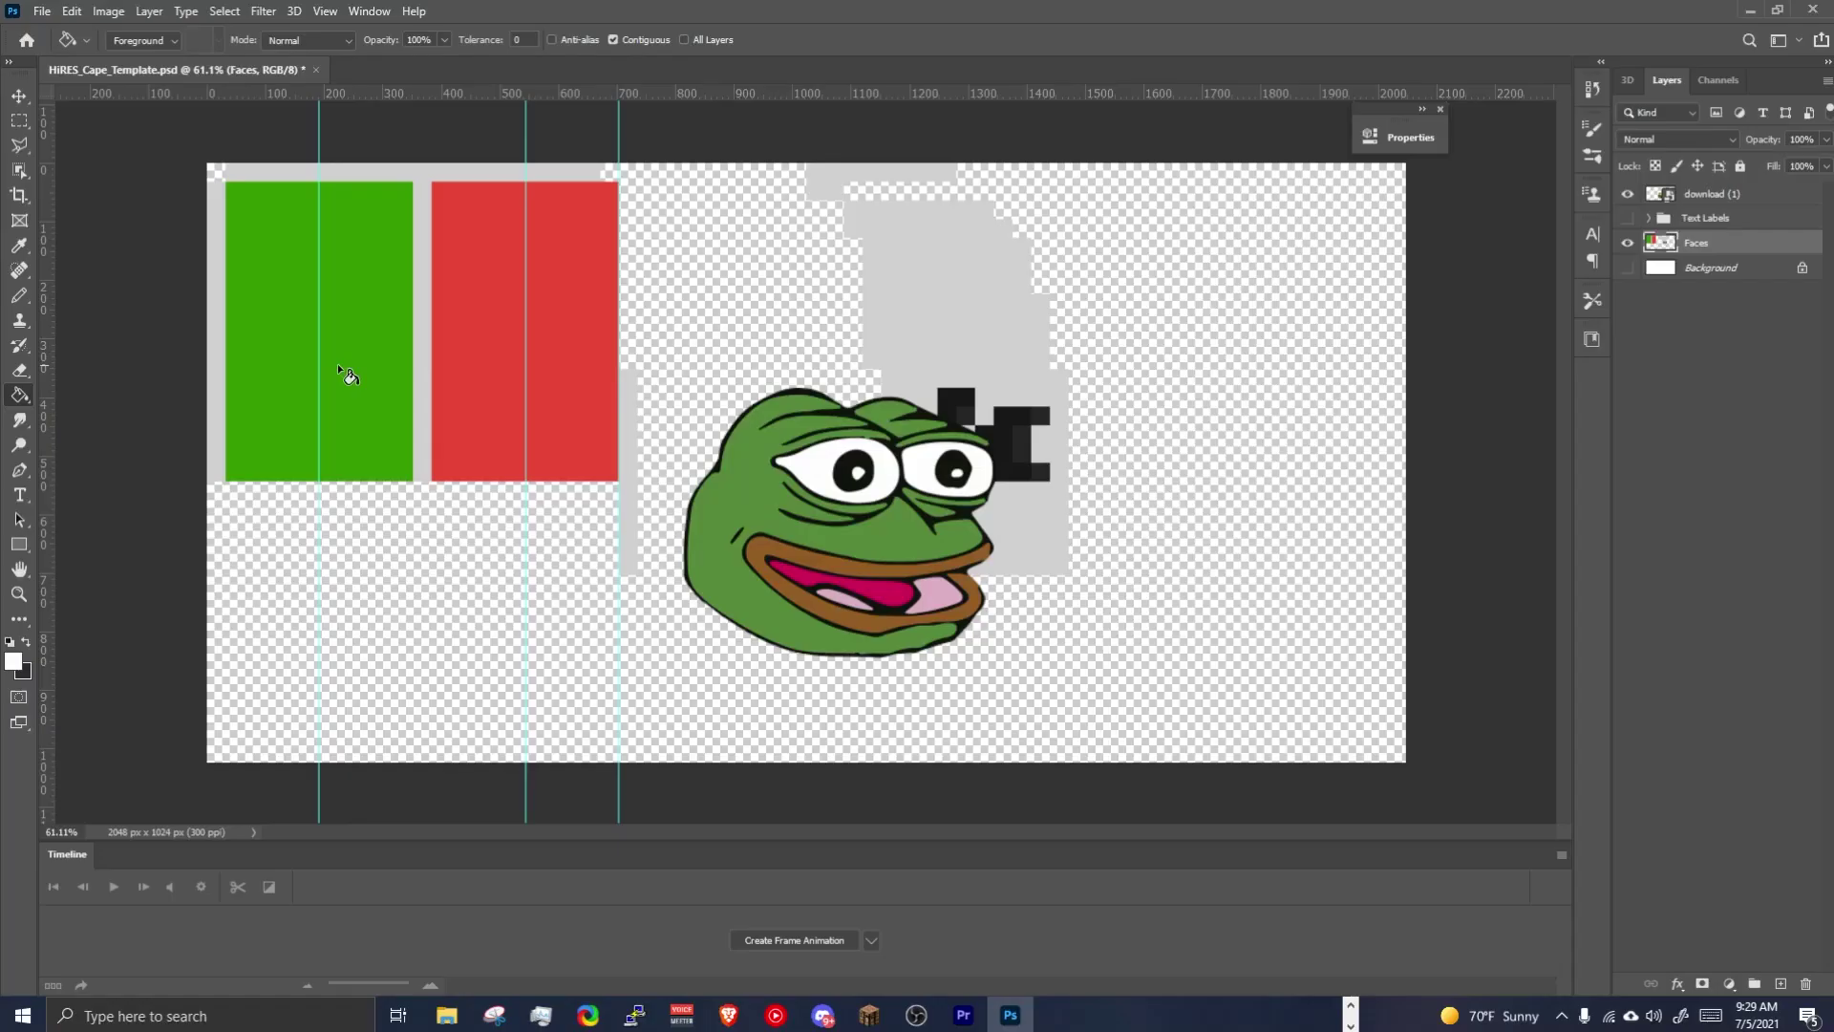
click(336, 364)
click(507, 330)
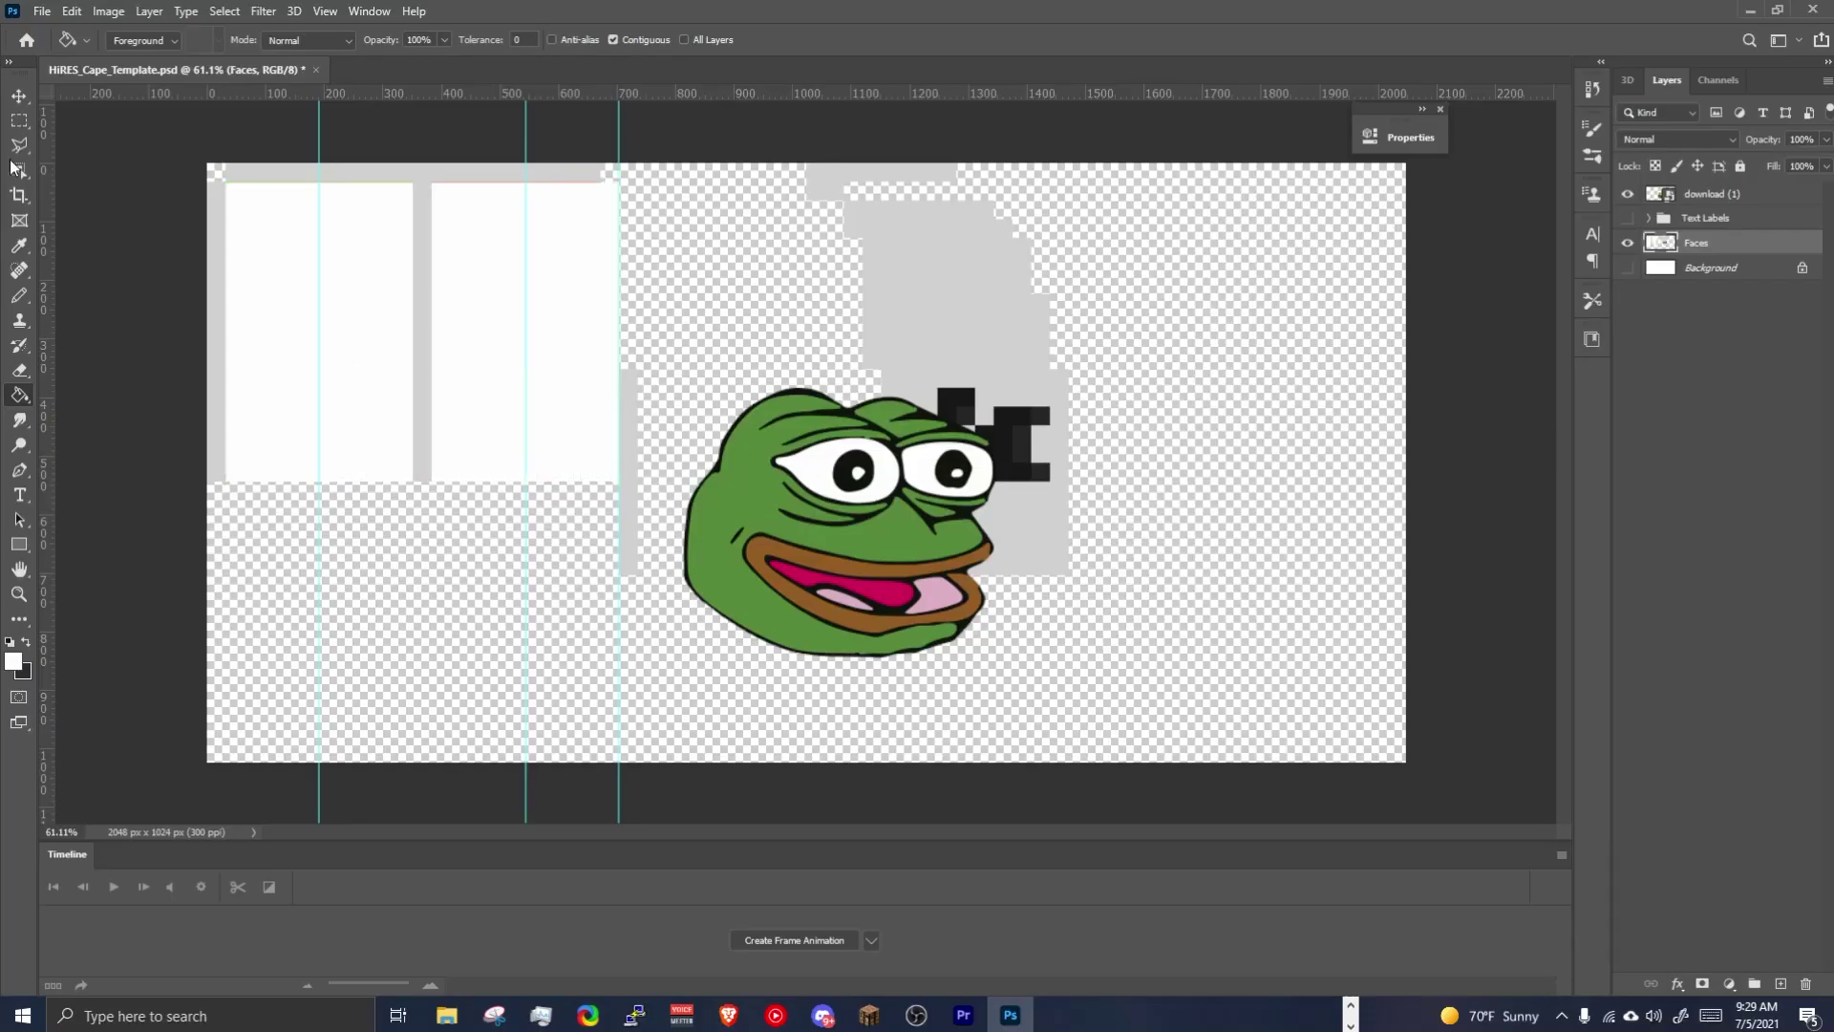
click(18, 98)
click(993, 638)
key(ctrl+t)
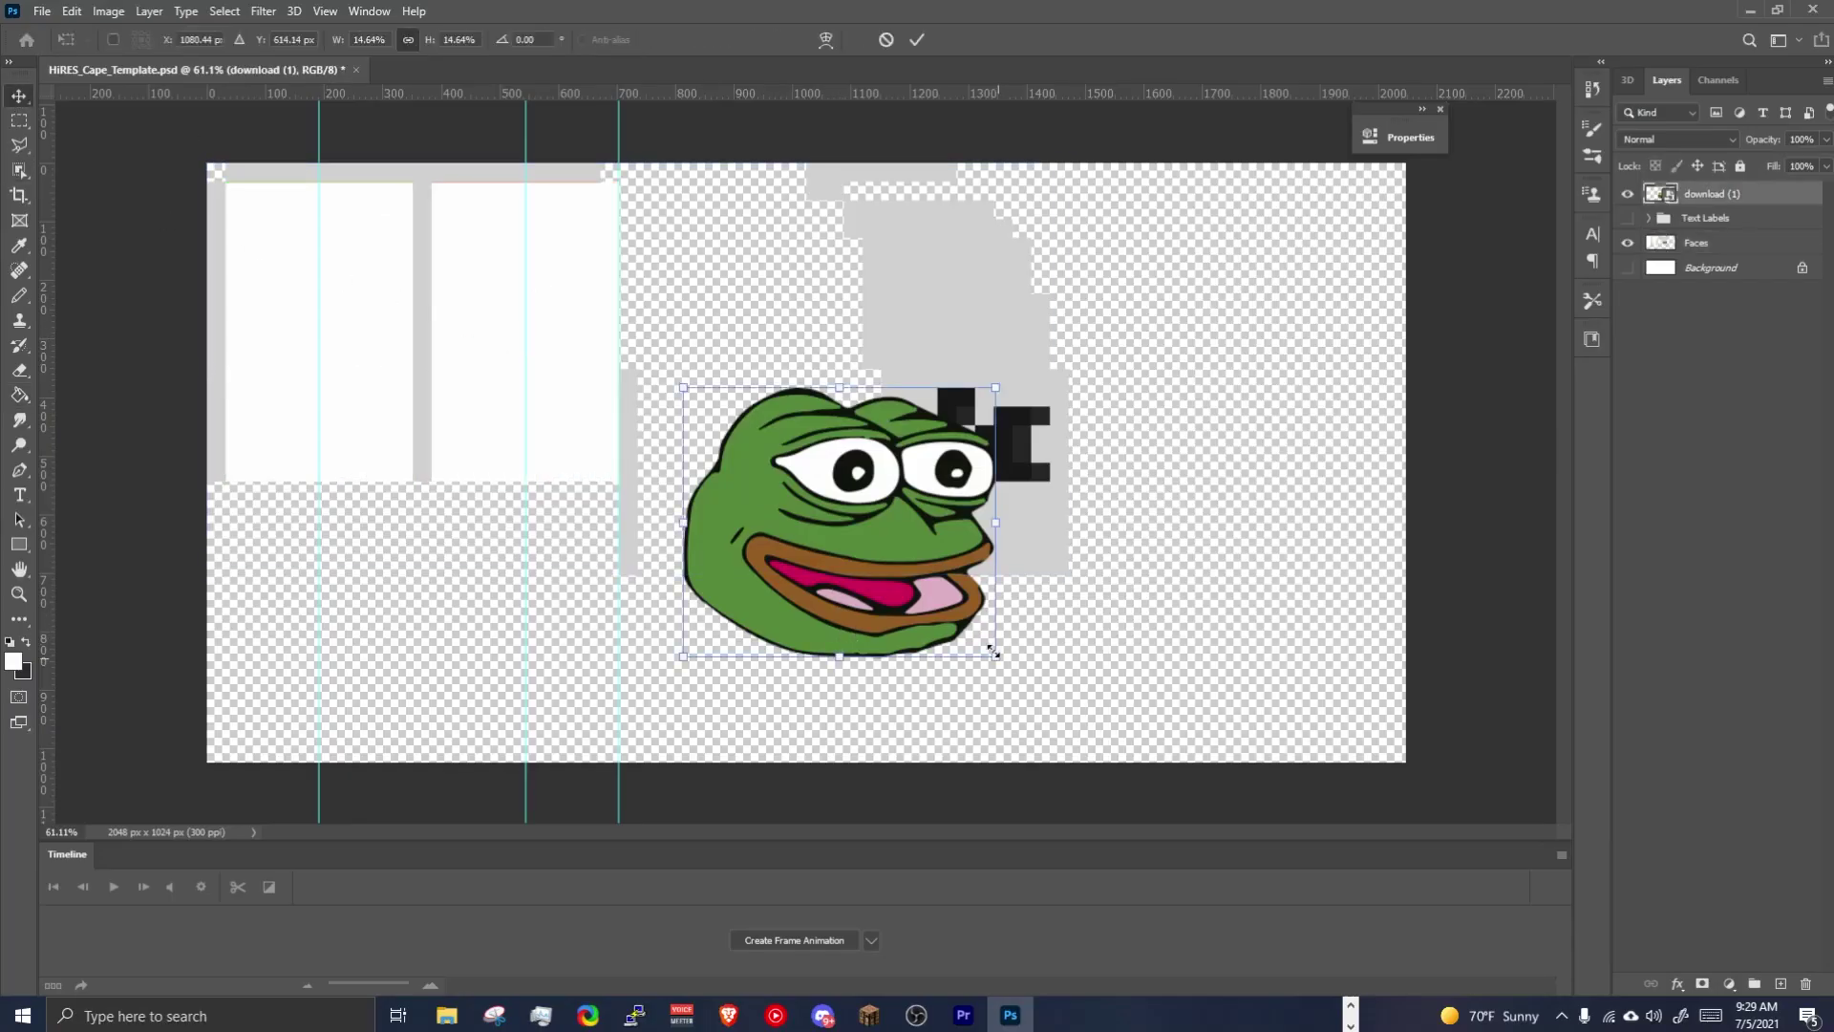
drag(994, 640, 856, 554)
drag(965, 586, 807, 532)
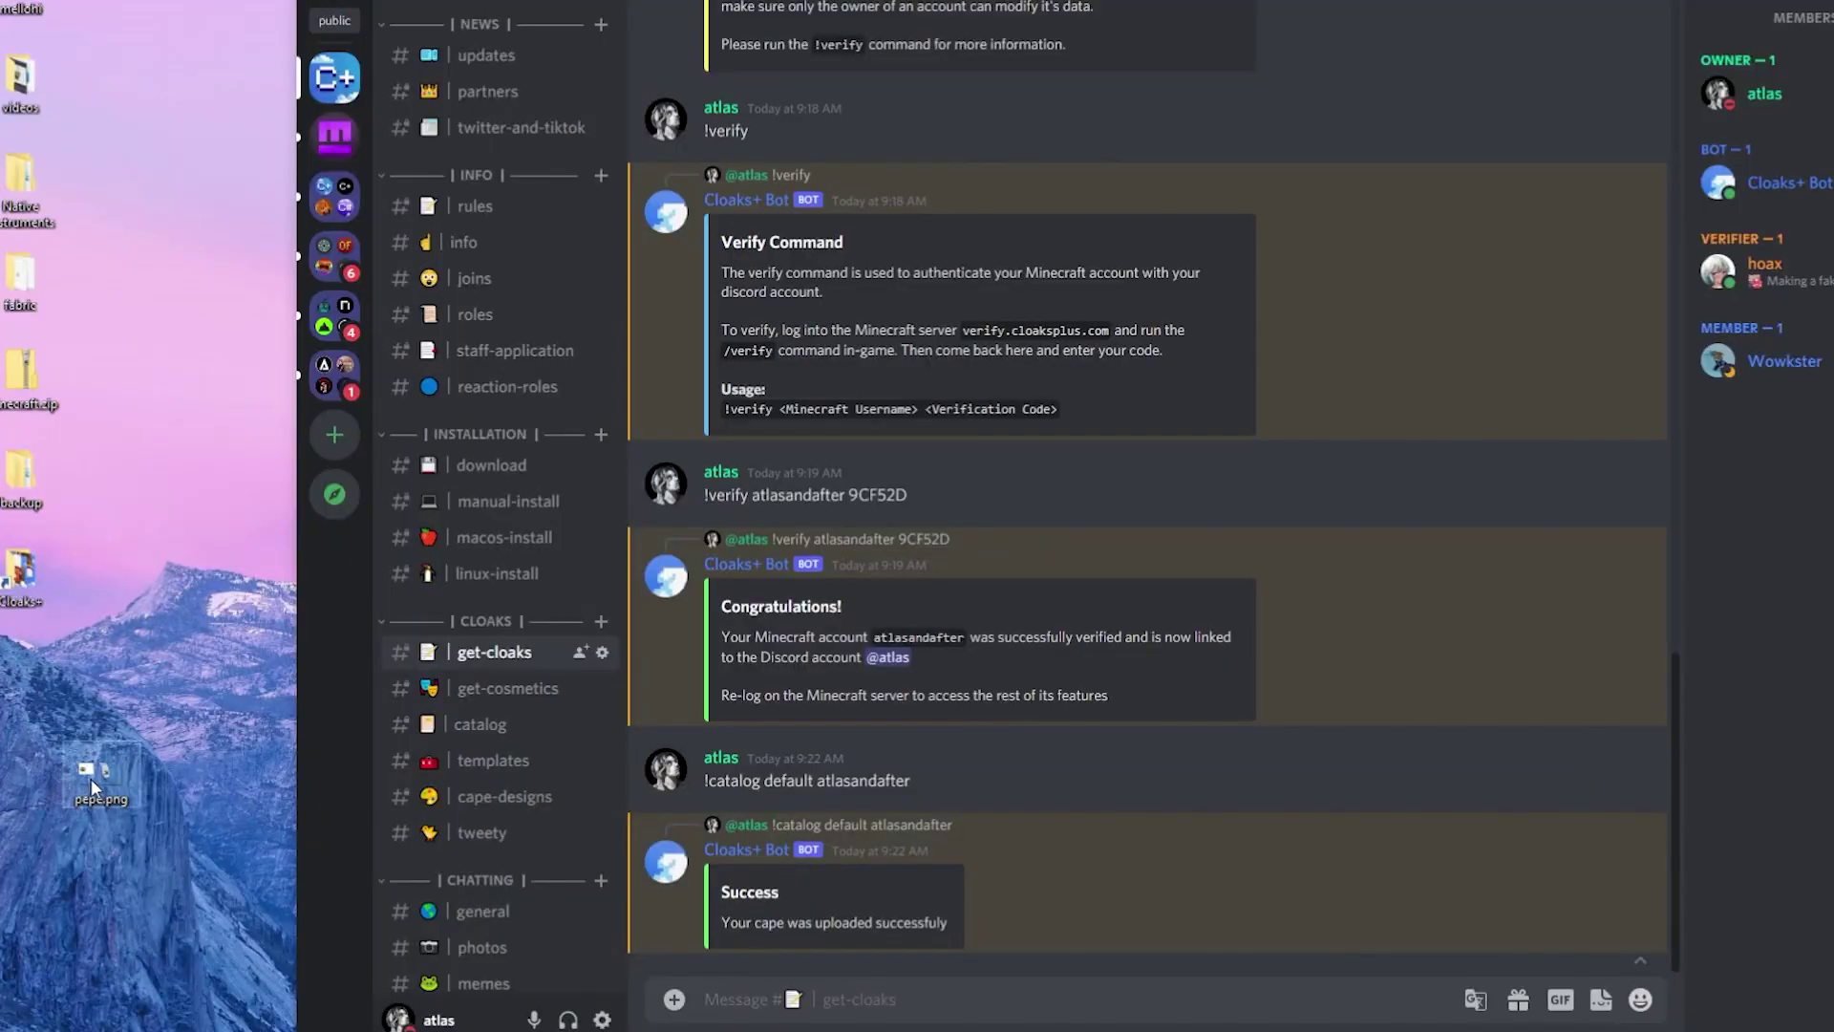
Post pepe.png in #get-cloaks with the comment '!register atlasandafter'.
drag(93, 789, 971, 615)
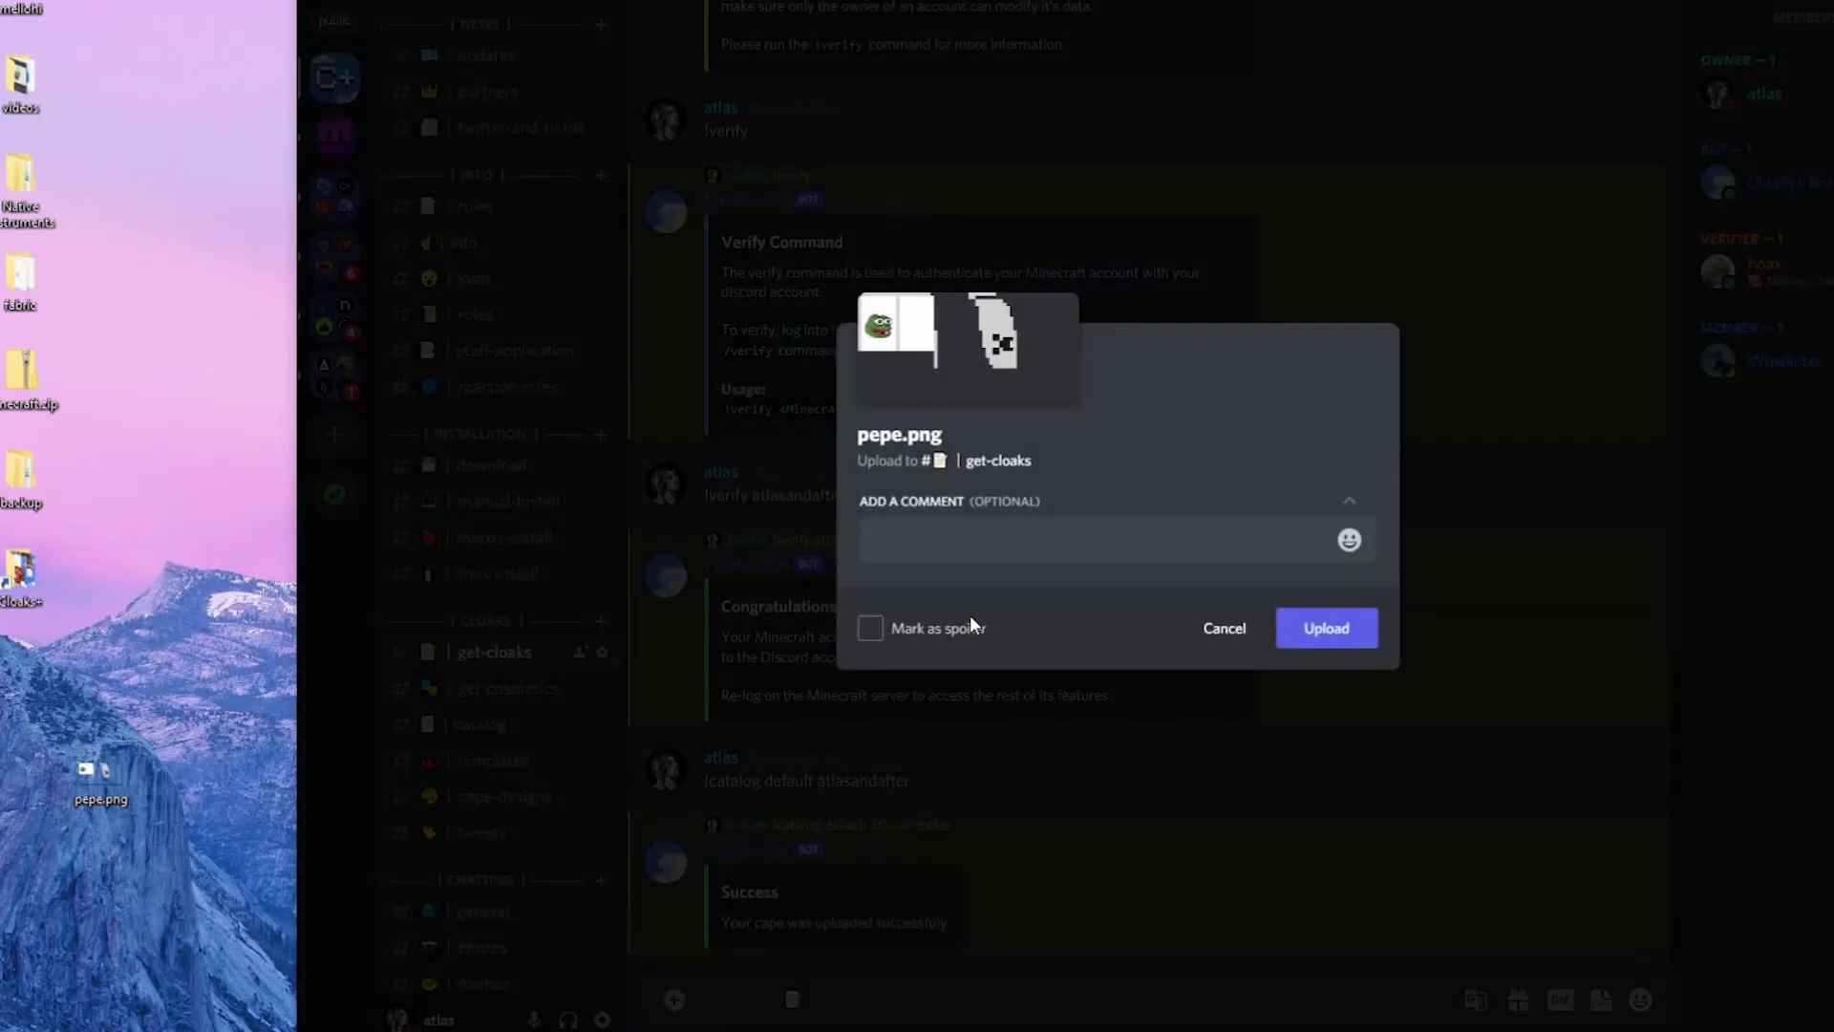
text(!register atlasandafter)
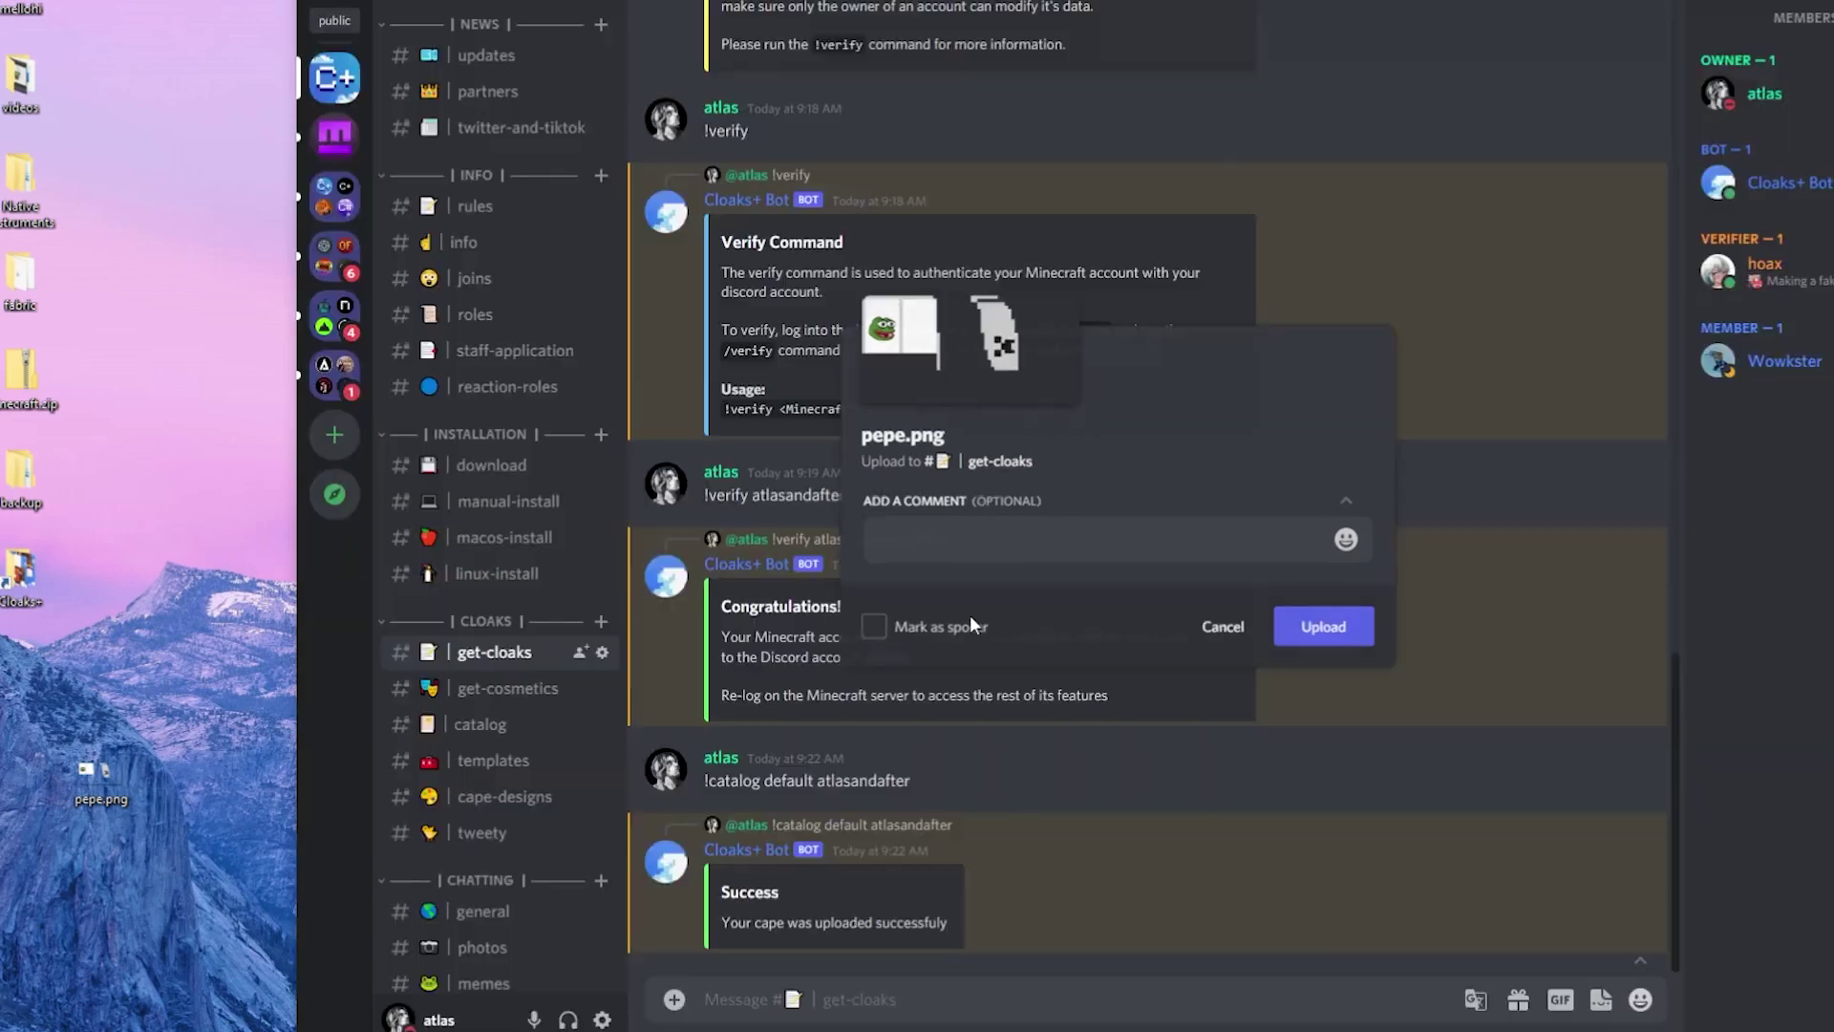
key(Return)
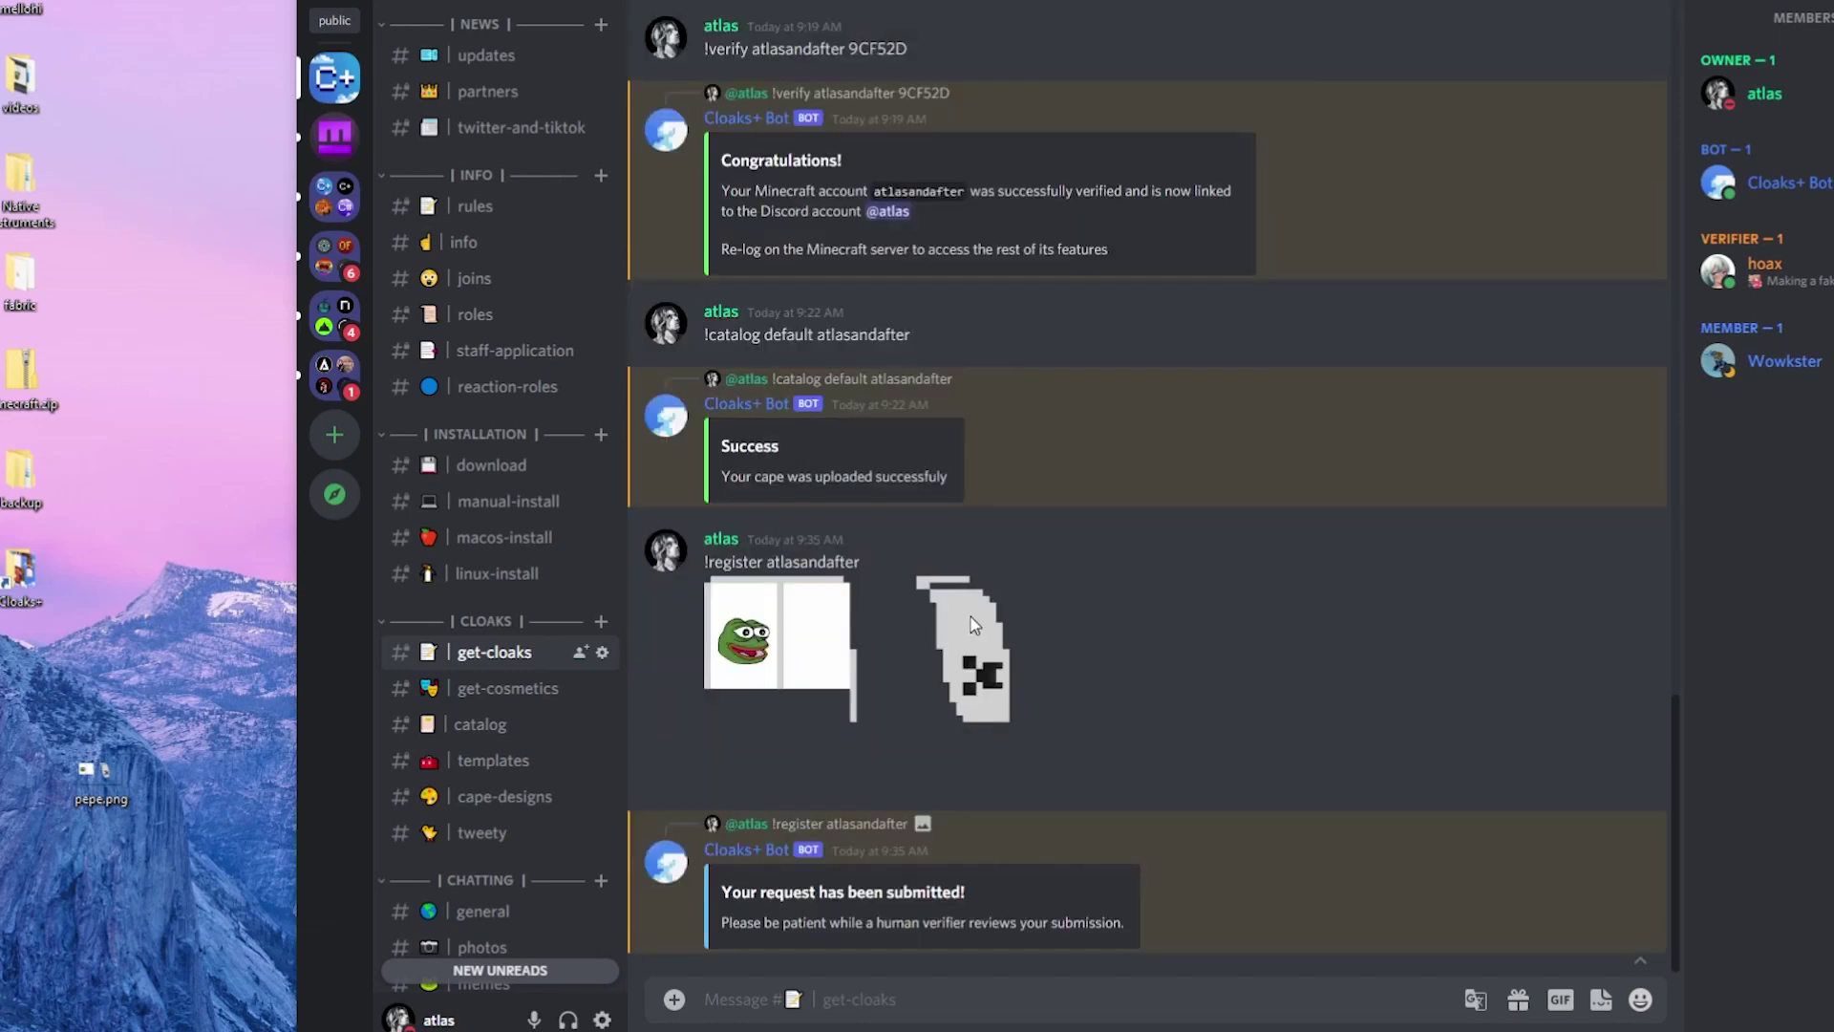
drag(709, 921, 1149, 940)
click(1059, 899)
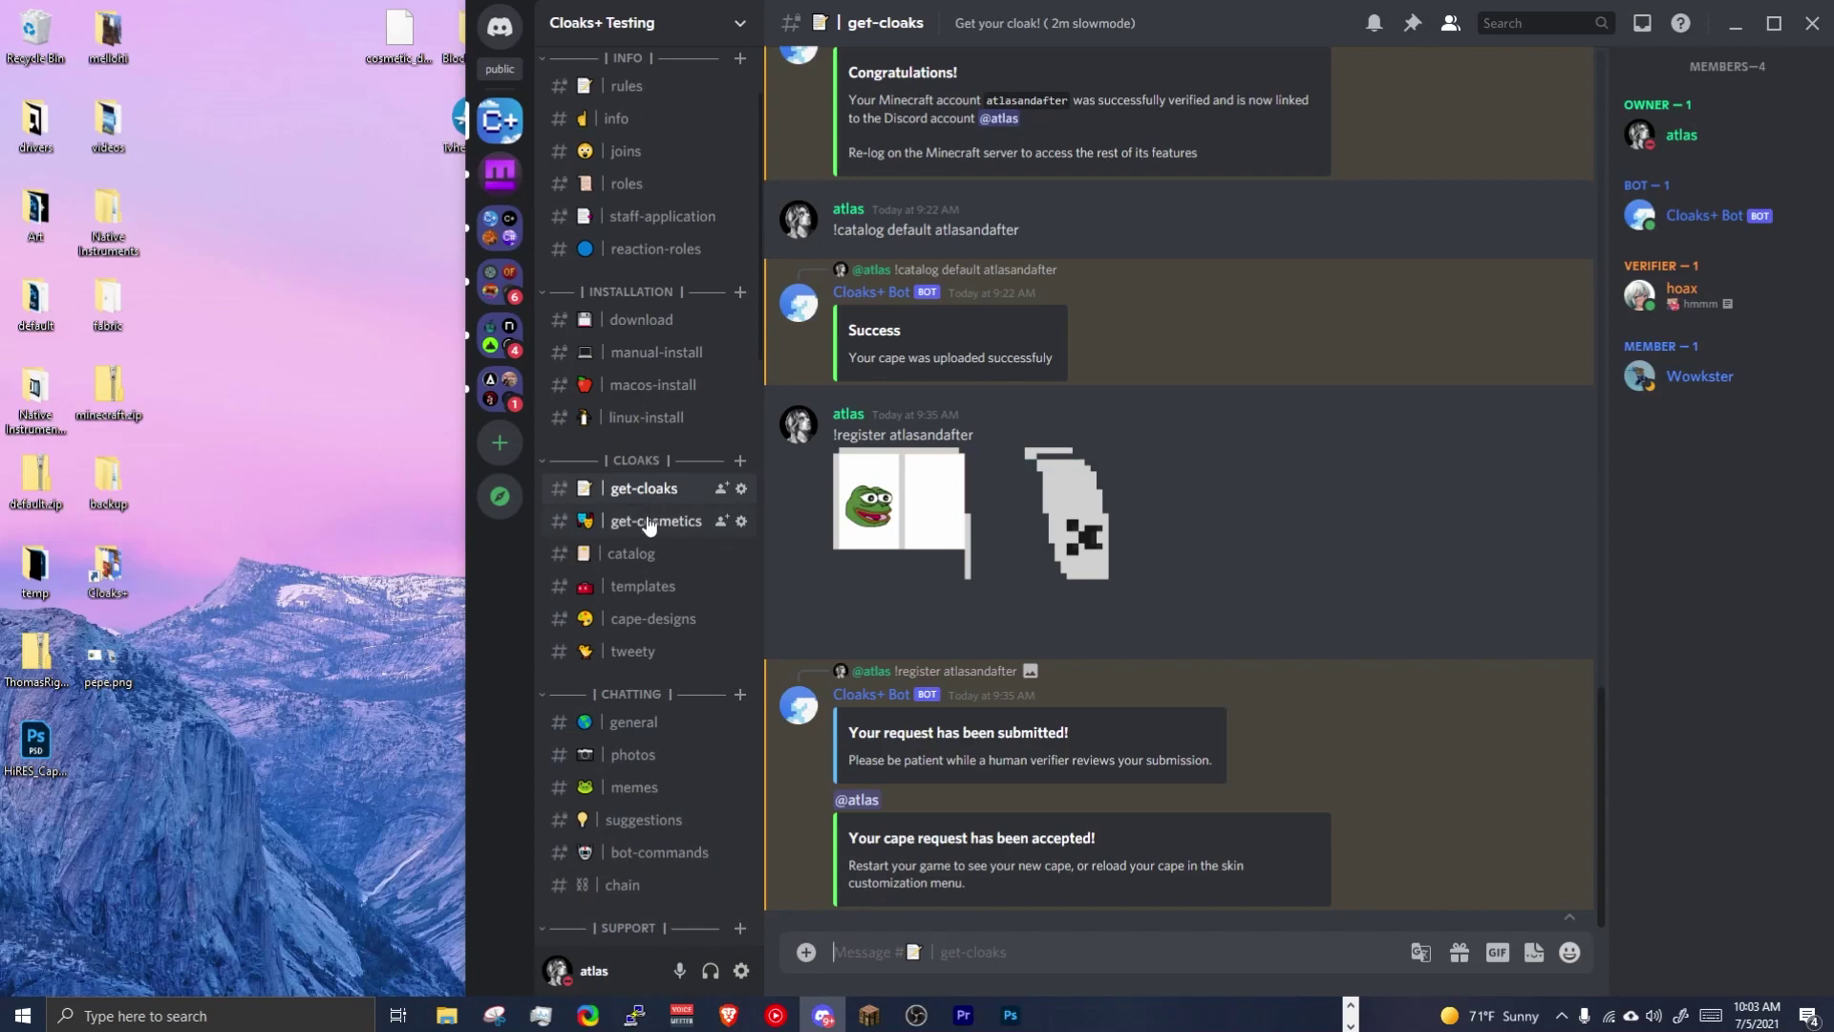
In #get-cosmetics, send !cl and '!preview tiko', then '!cosmetic add atlasandafter creeper'.
click(649, 521)
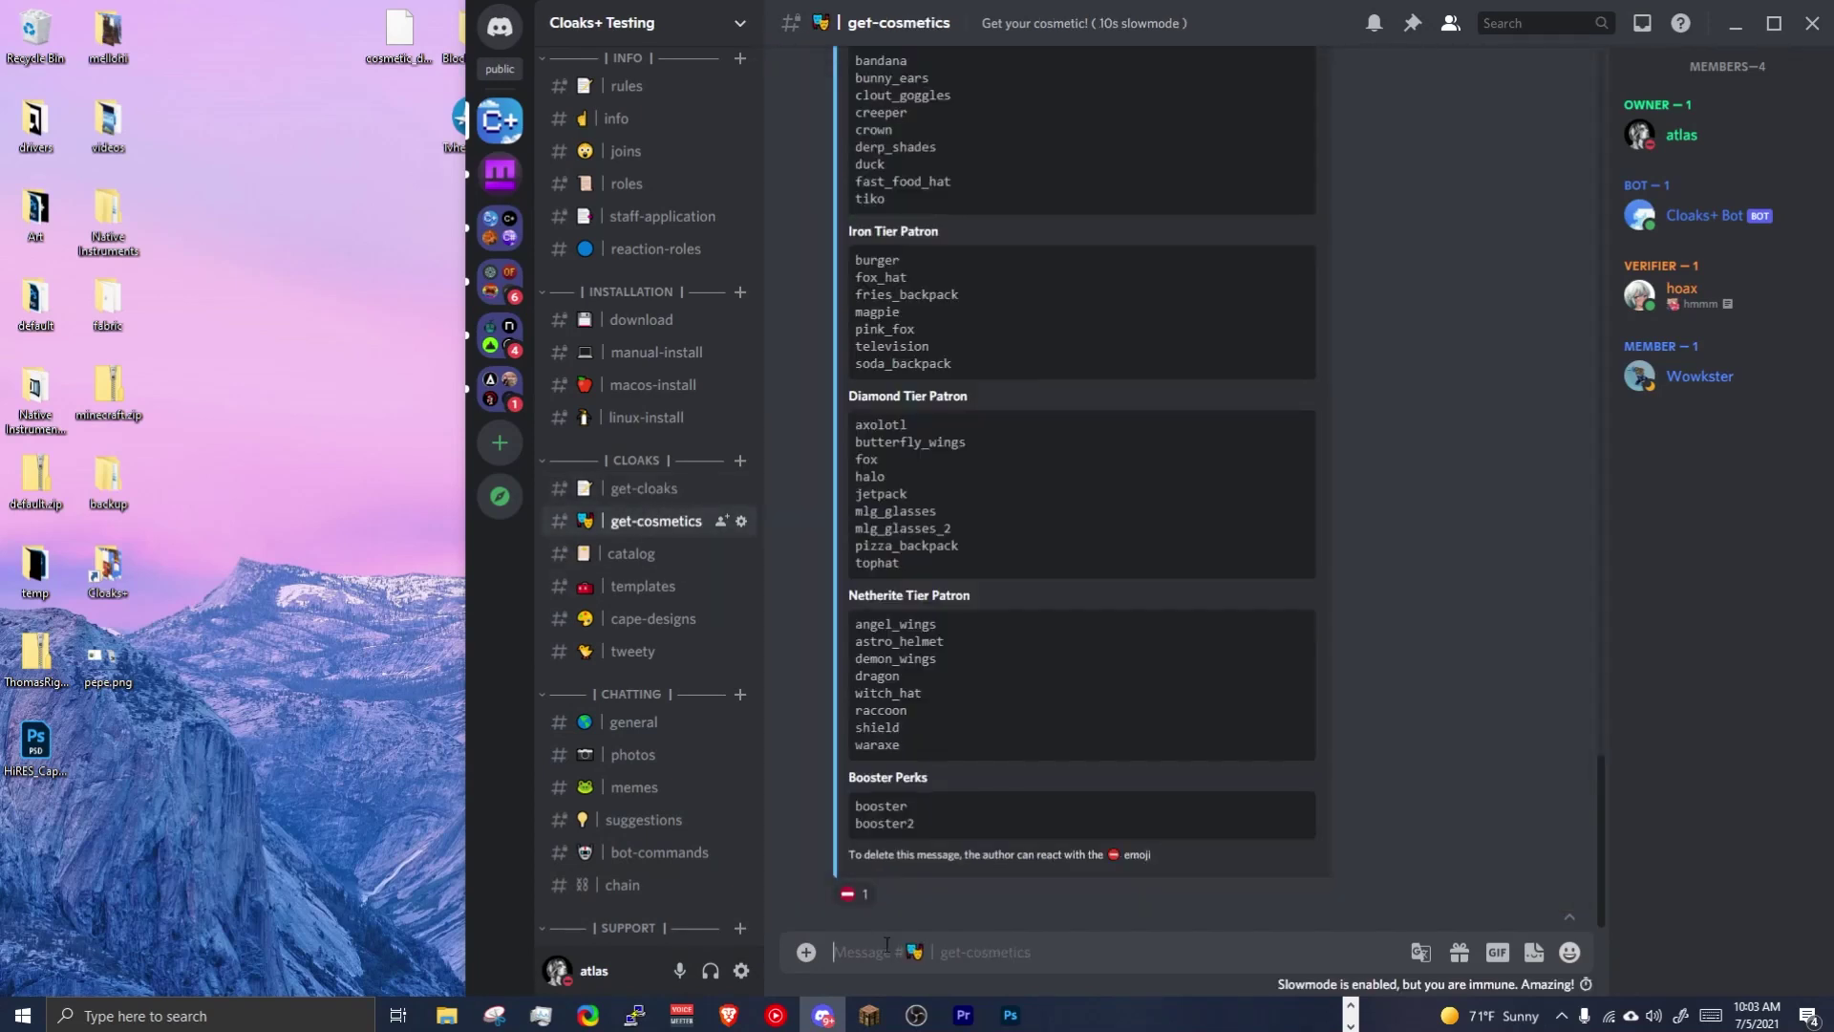
text(!cl)
key(Return)
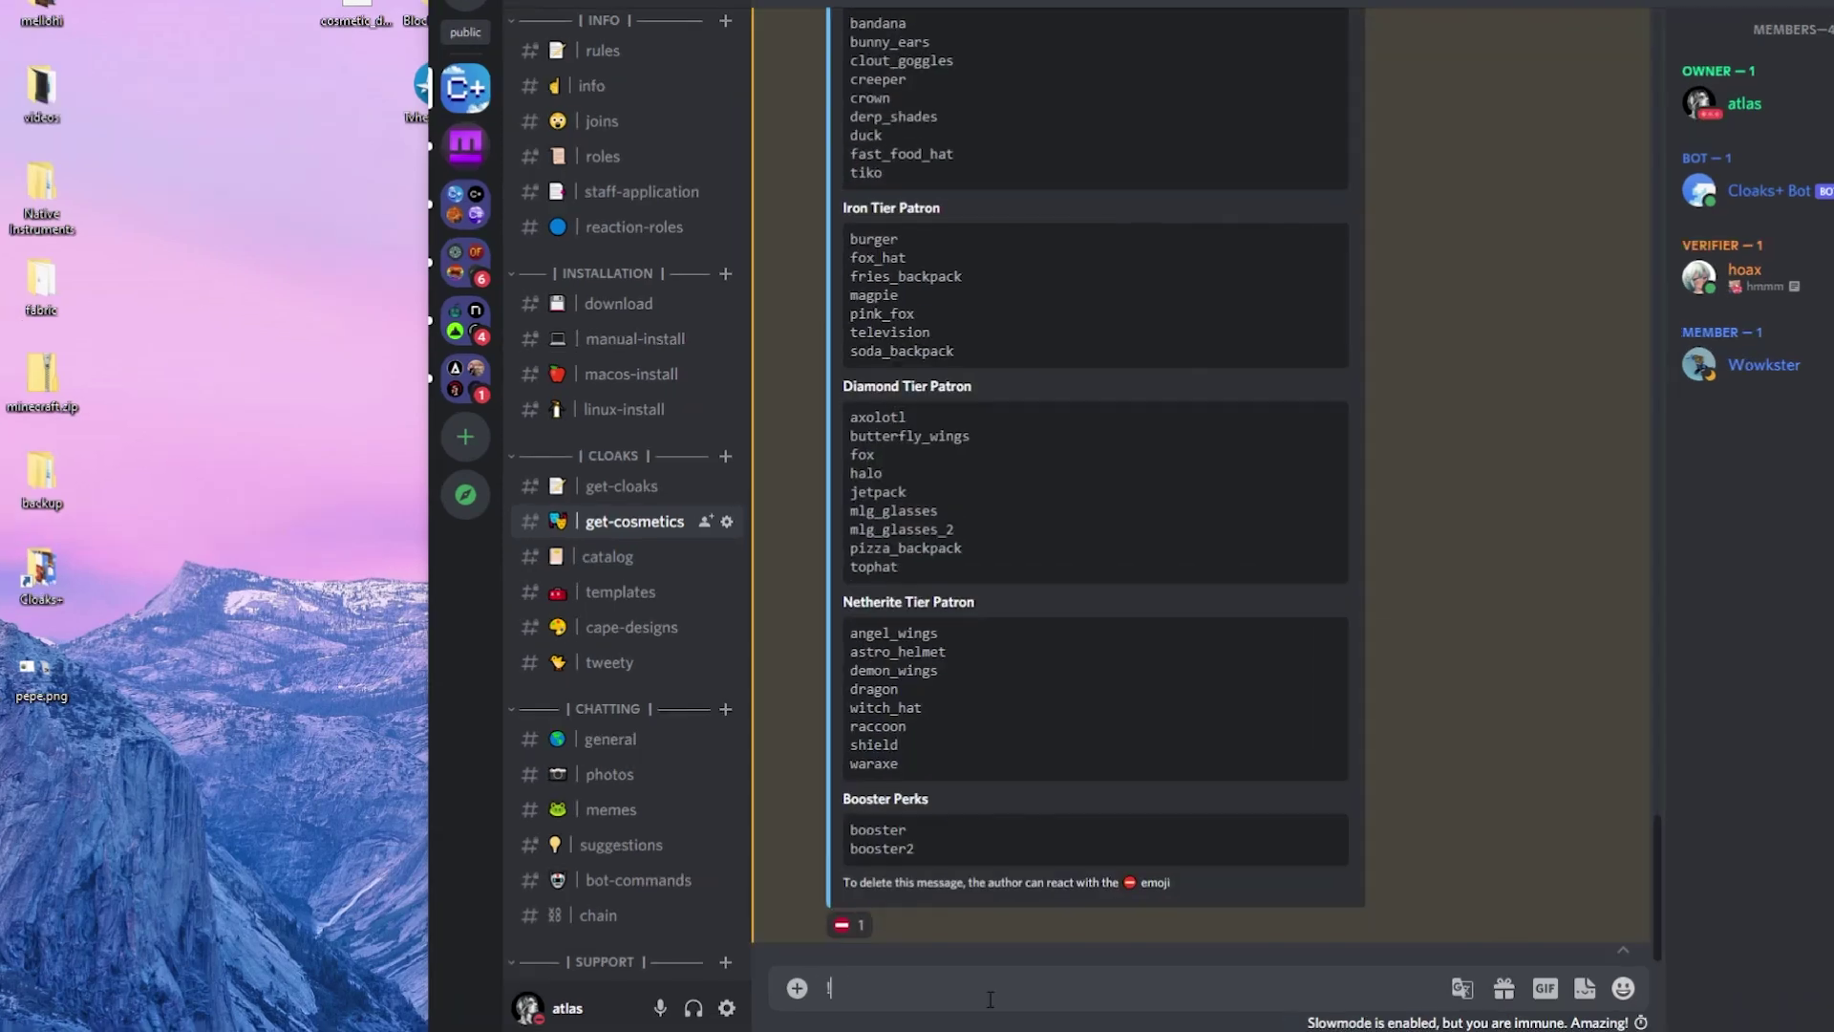
text(!preview tiko)
key(Return)
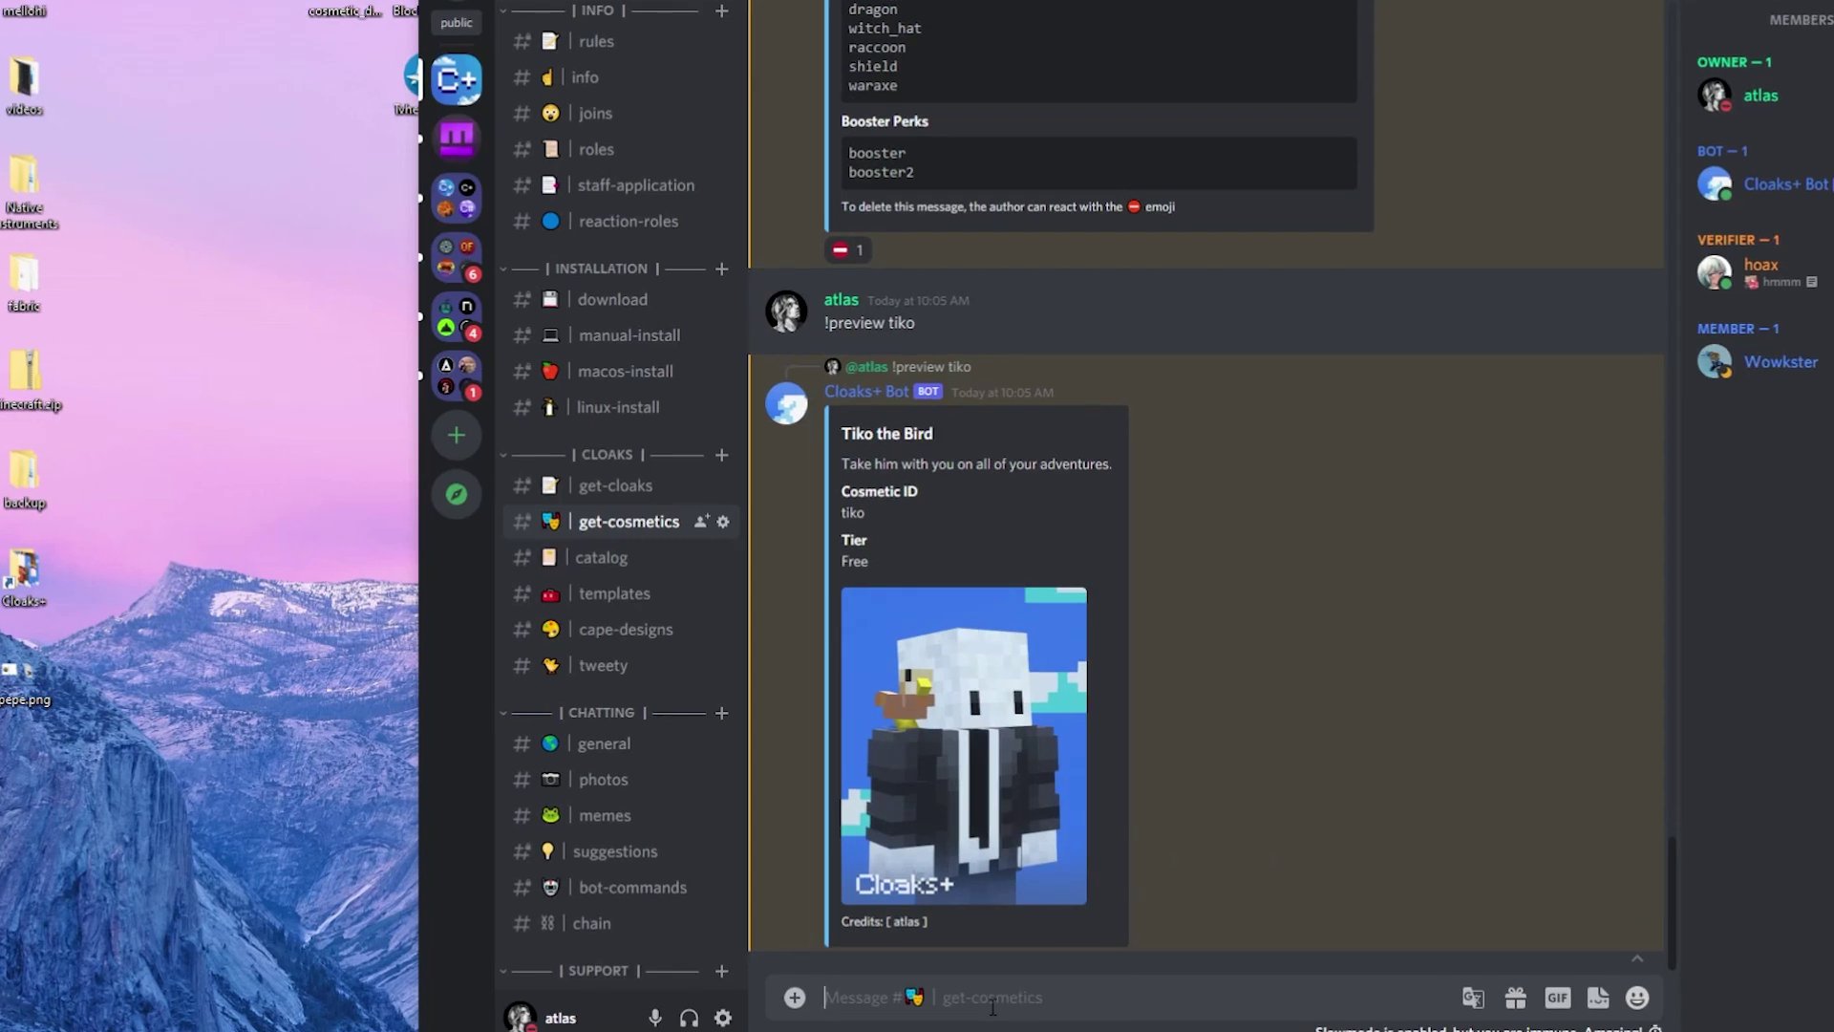
text(!cosmetic add atlasa)
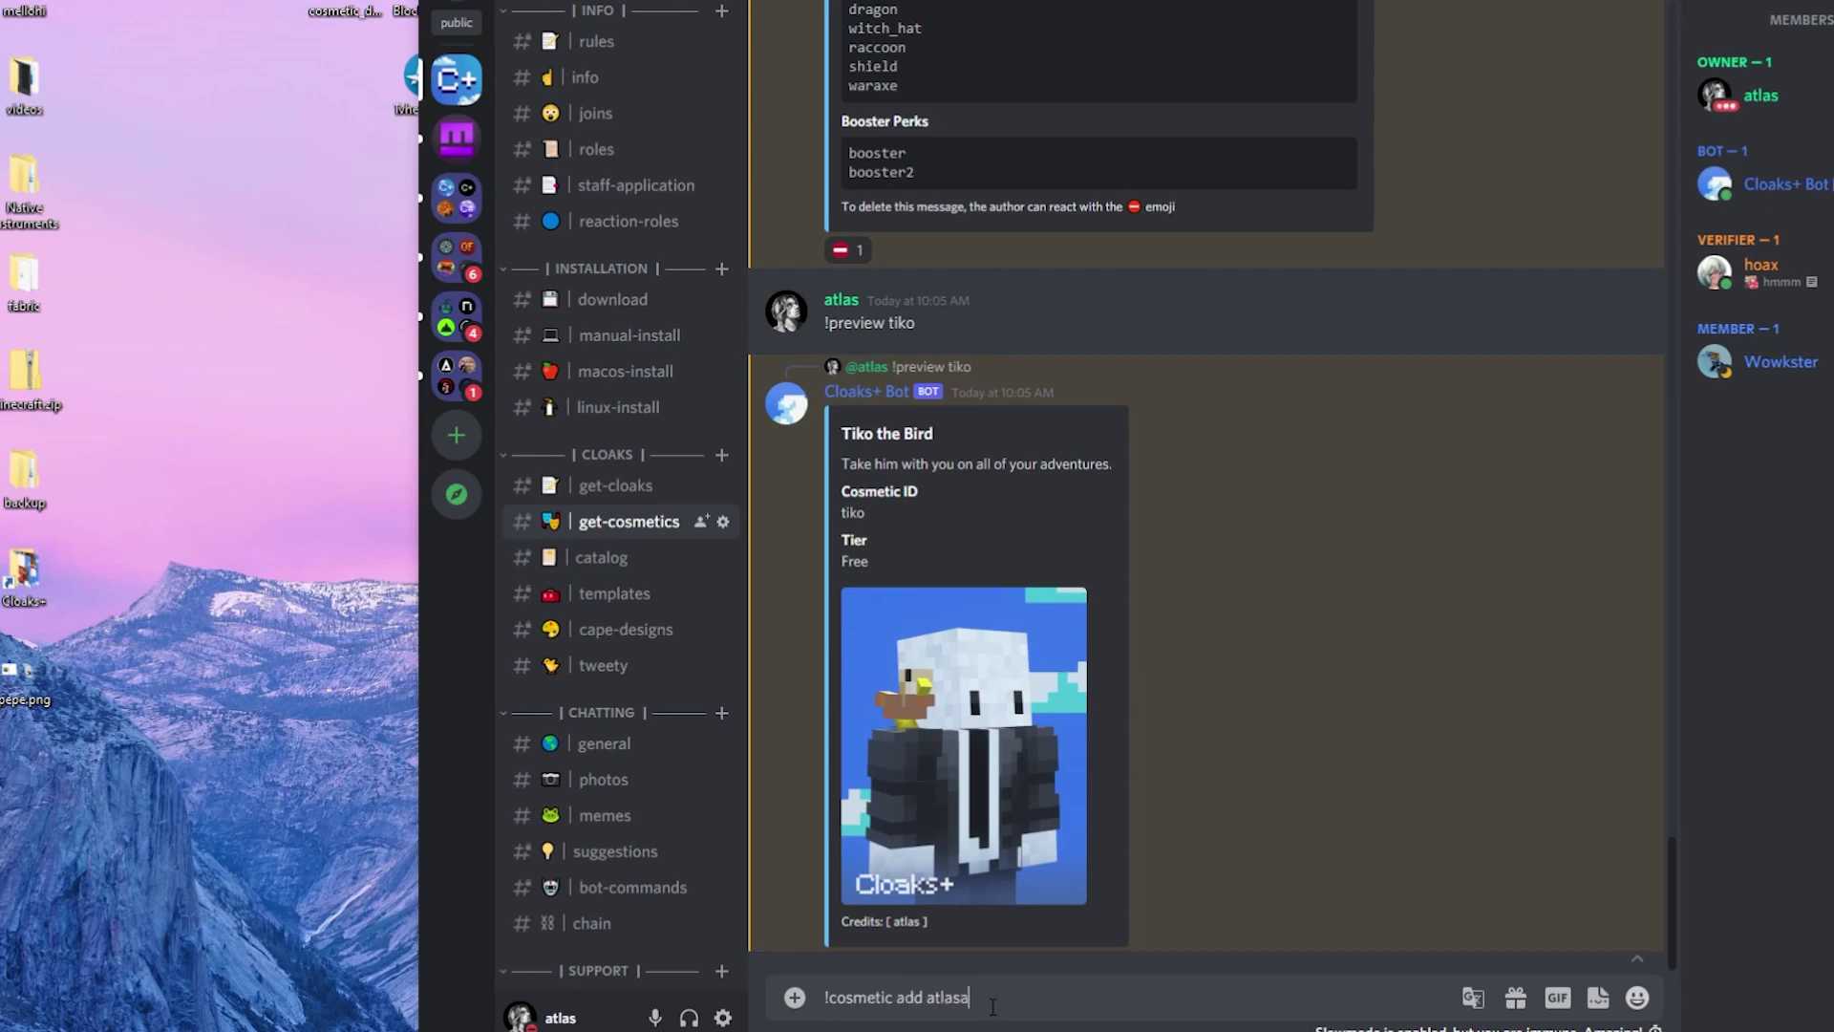
text(ndafter creeper)
key(Return)
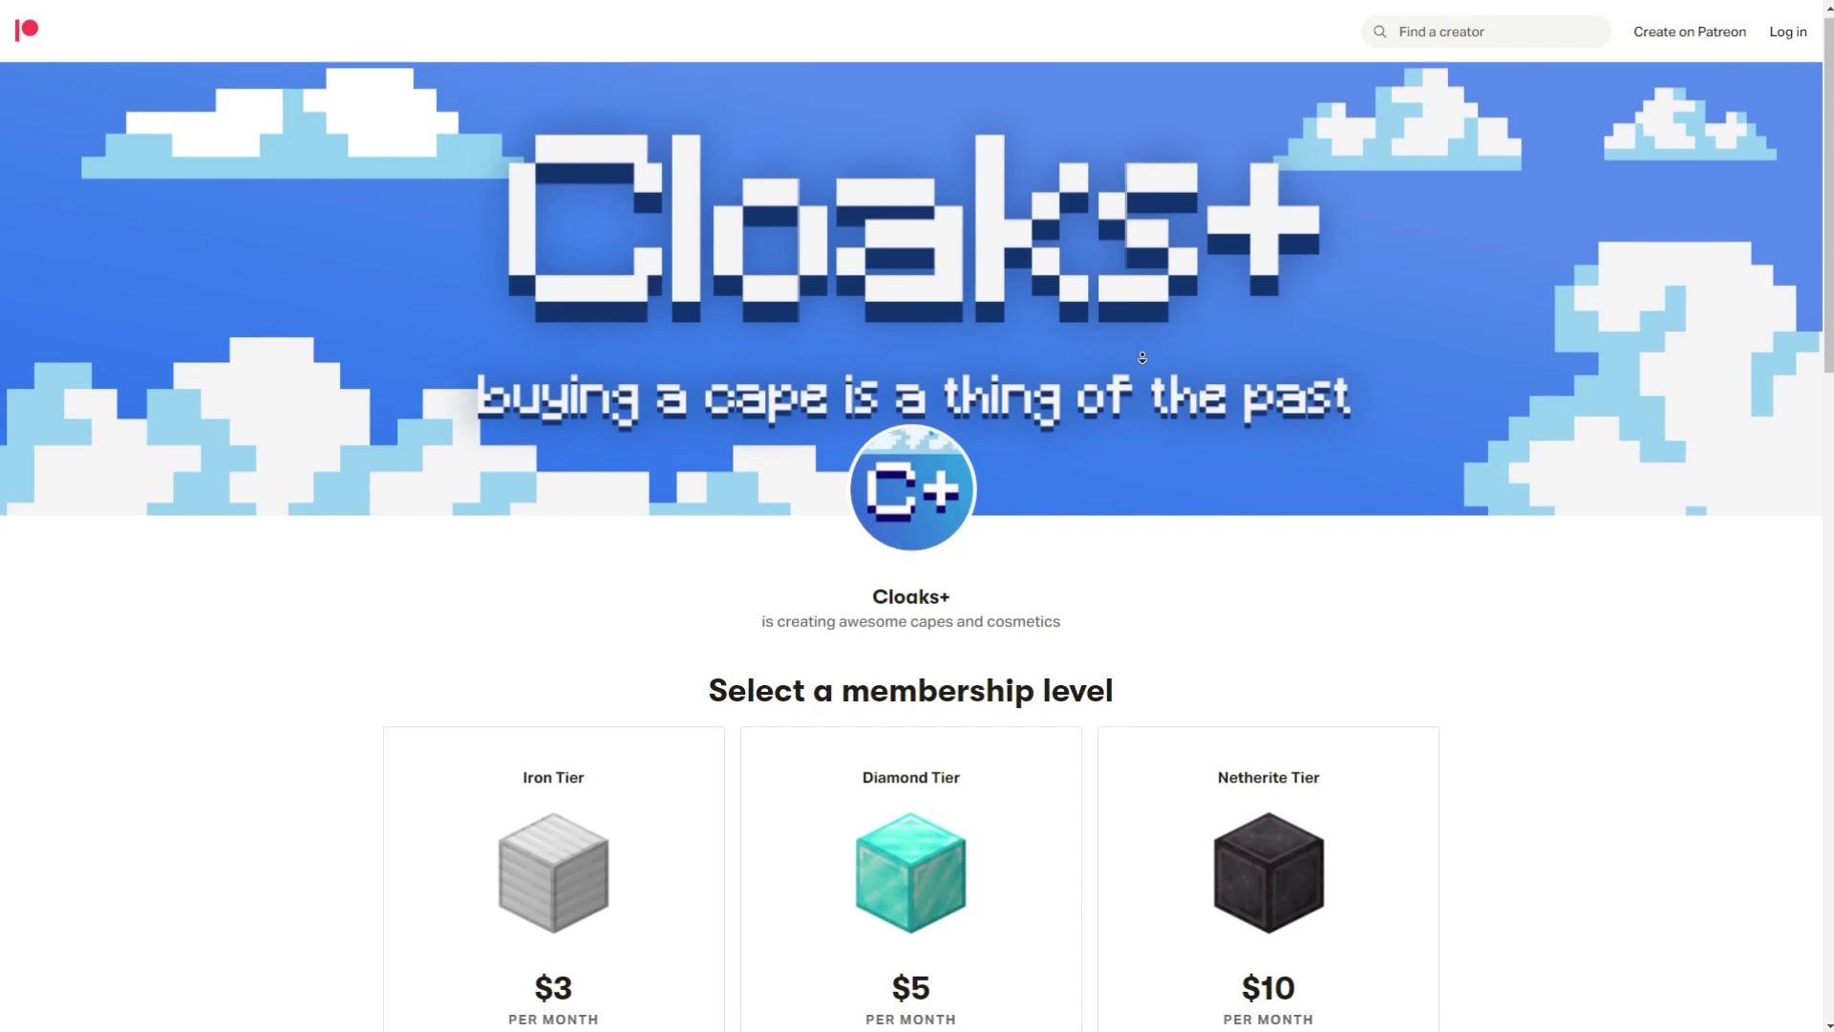
Scroll to the membership tiers and highlight the Iron $3, Diamond $5 and Netherite $10 prices.
scroll(1142, 361, down, 2)
scroll(1141, 361, down, 3)
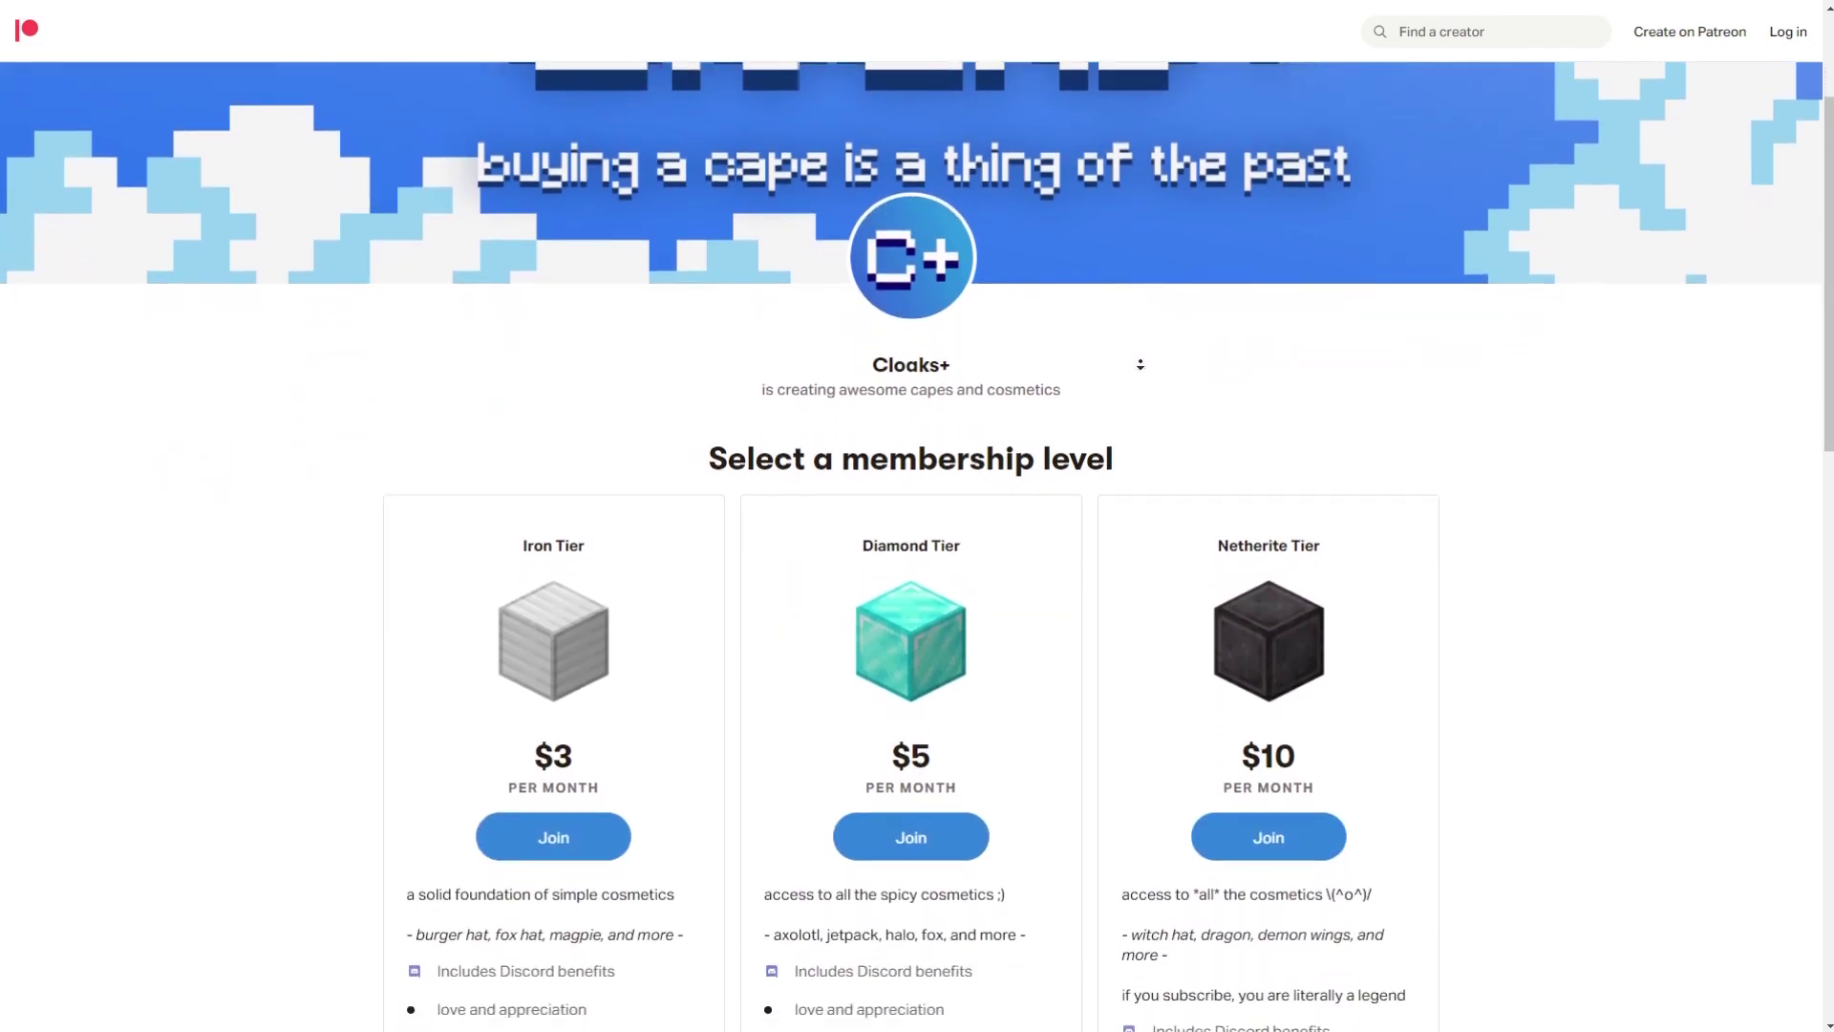
scroll(1140, 368, down, 2)
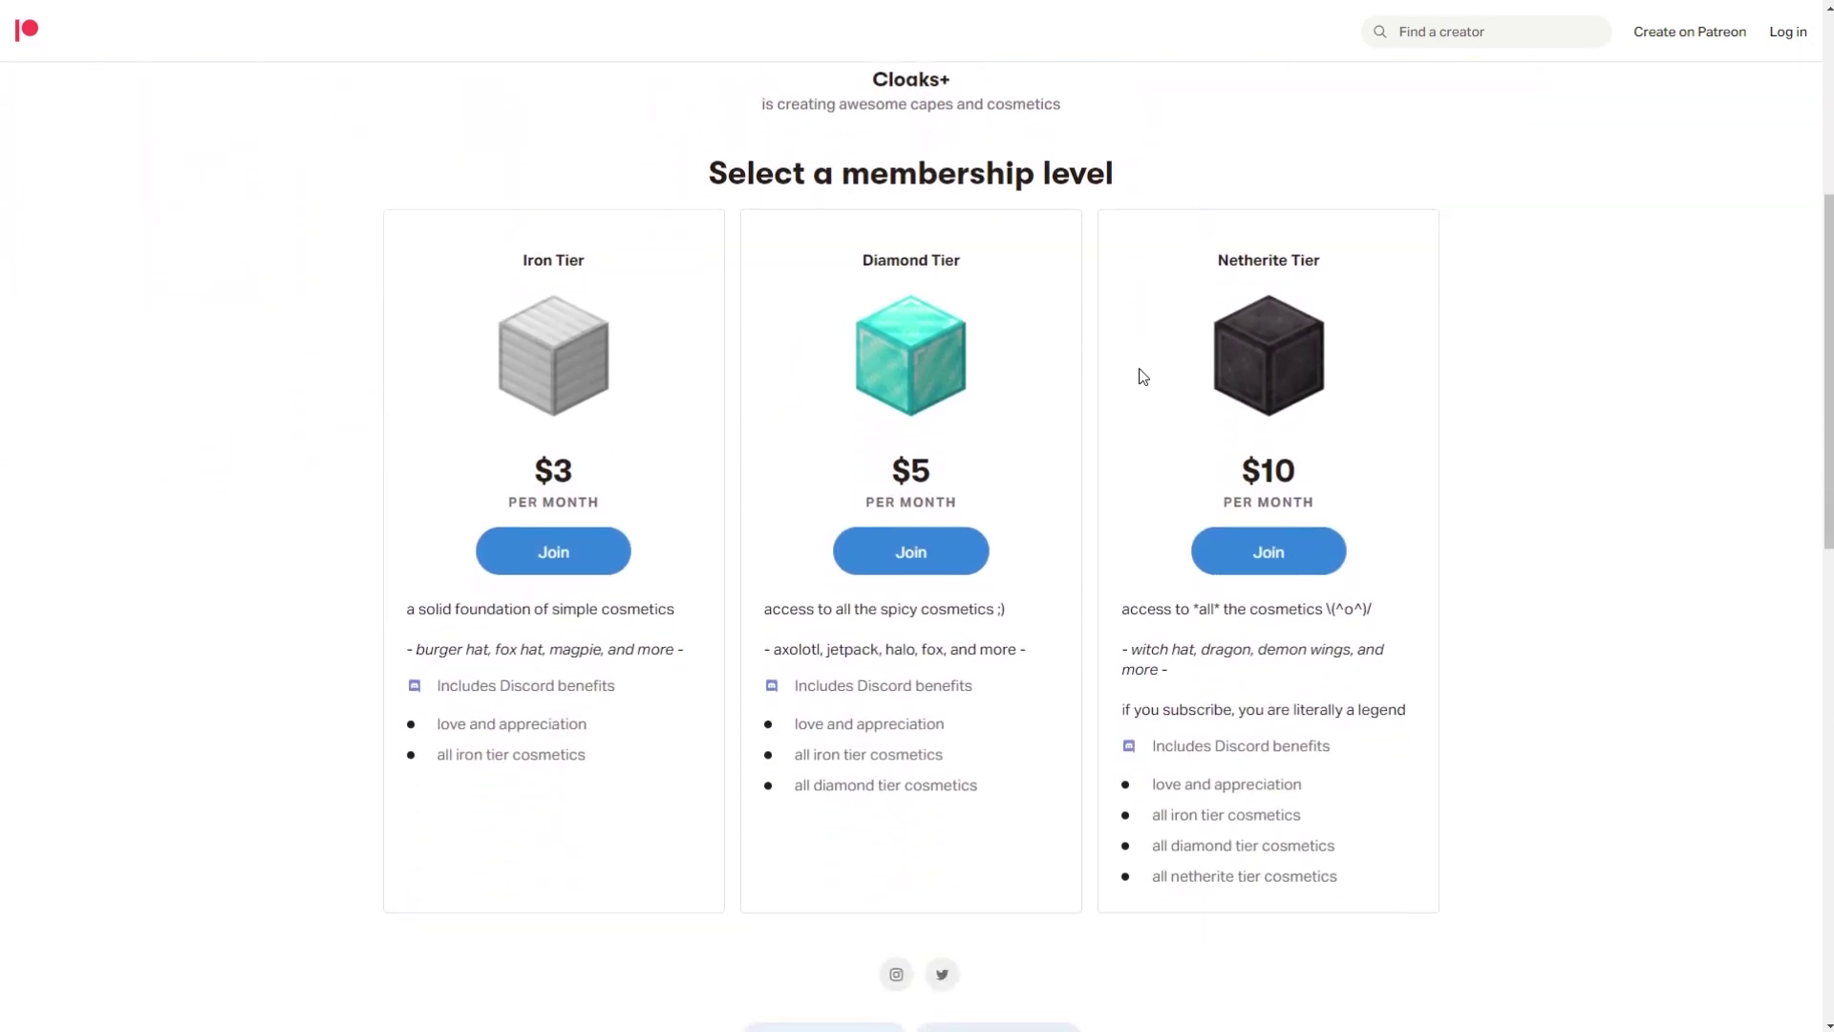
double_click(540, 483)
double_click(888, 468)
click(1238, 463)
double_click(1240, 466)
click(1341, 274)
middle_click(1526, 533)
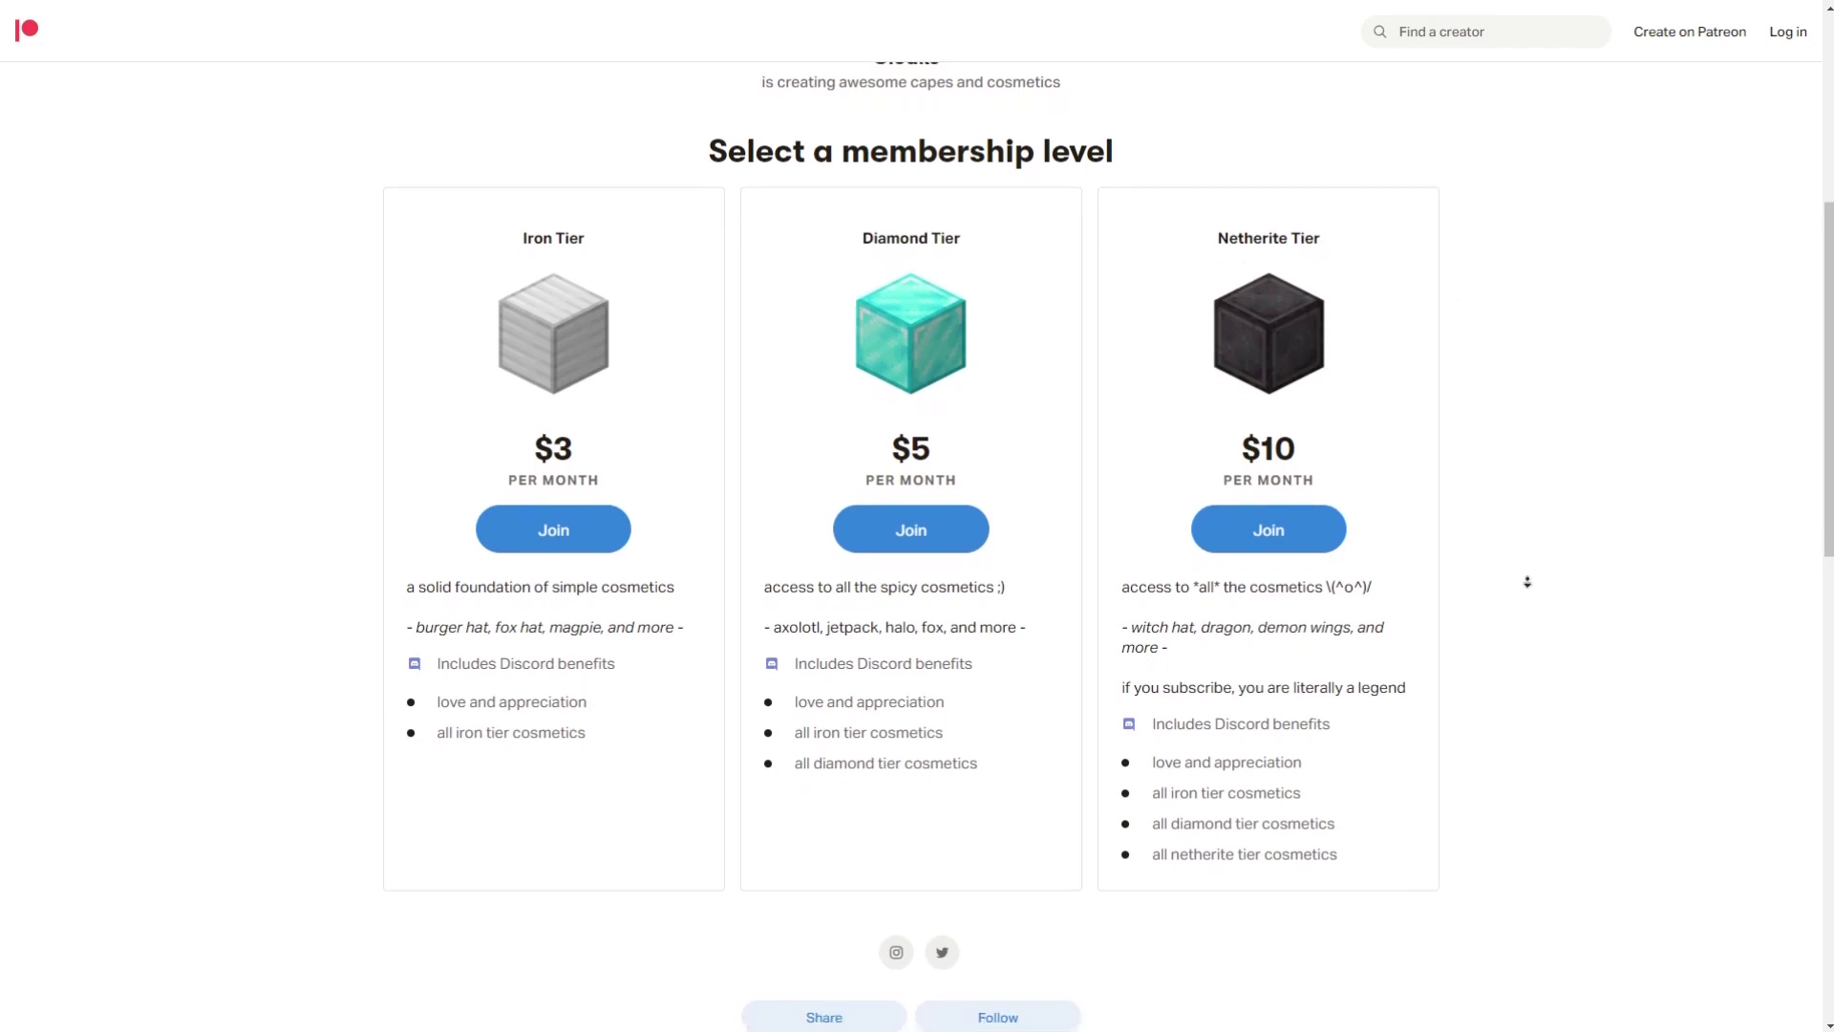